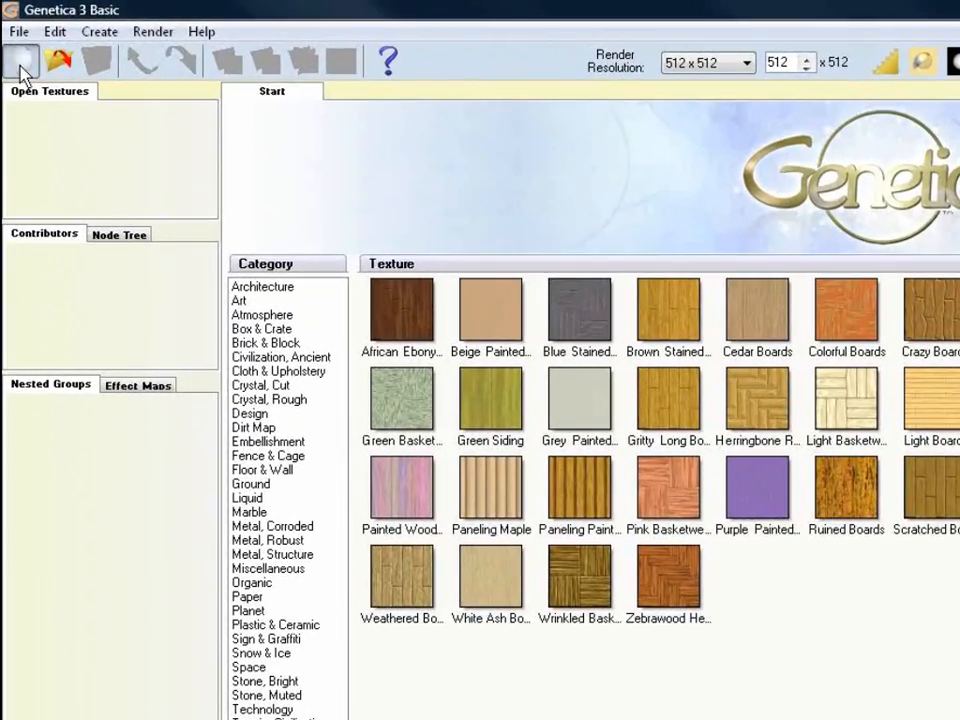
Step: Create a new texture, New Texture 1, containing a single empty node
left_click(14, 46)
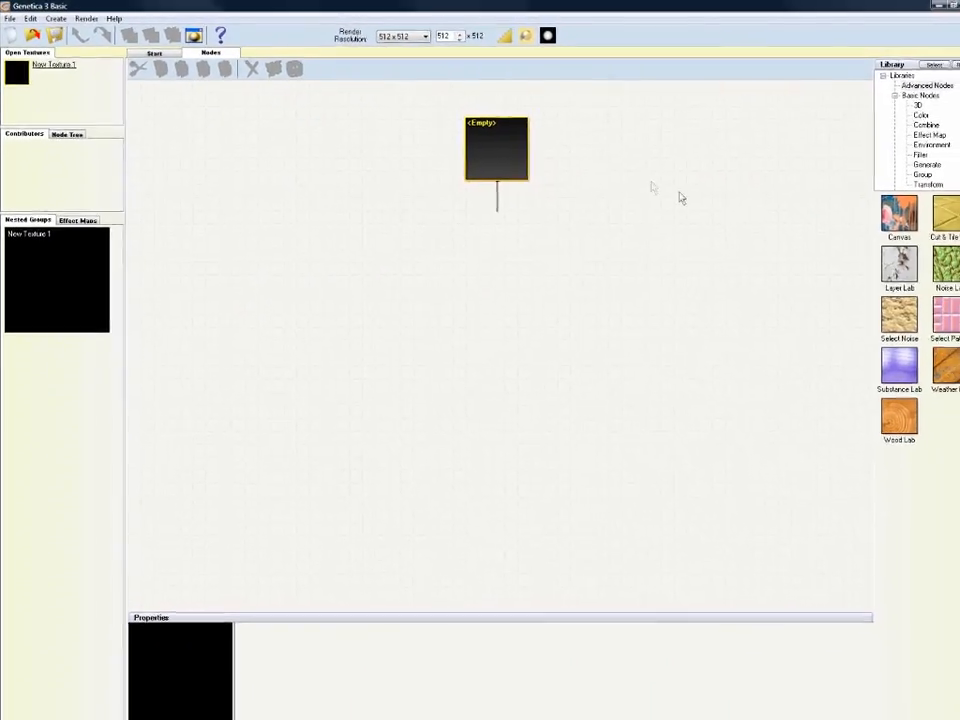
Step: Turn the empty node into an Imported Image node loaded with the TMG CG ART lettering image
left_click(897, 160)
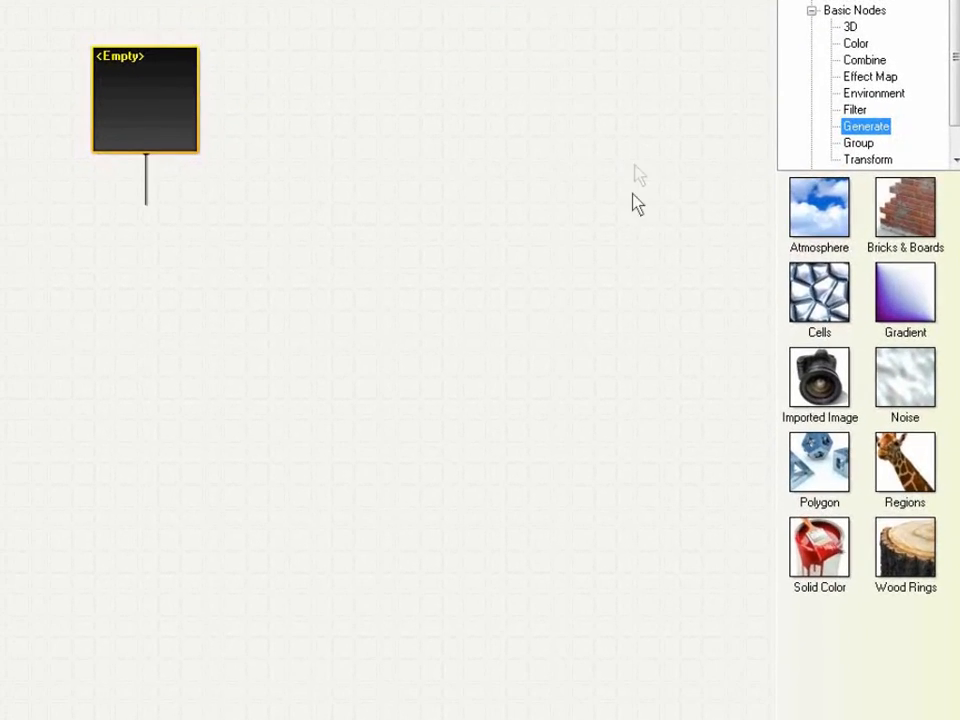
left_click(834, 397)
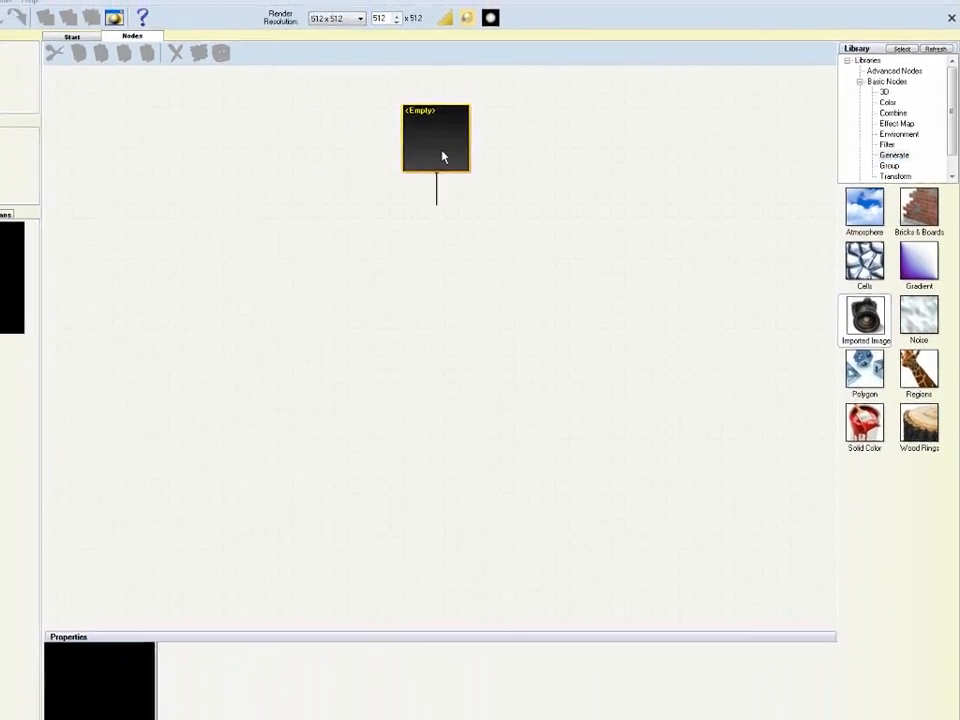
left_click(383, 150)
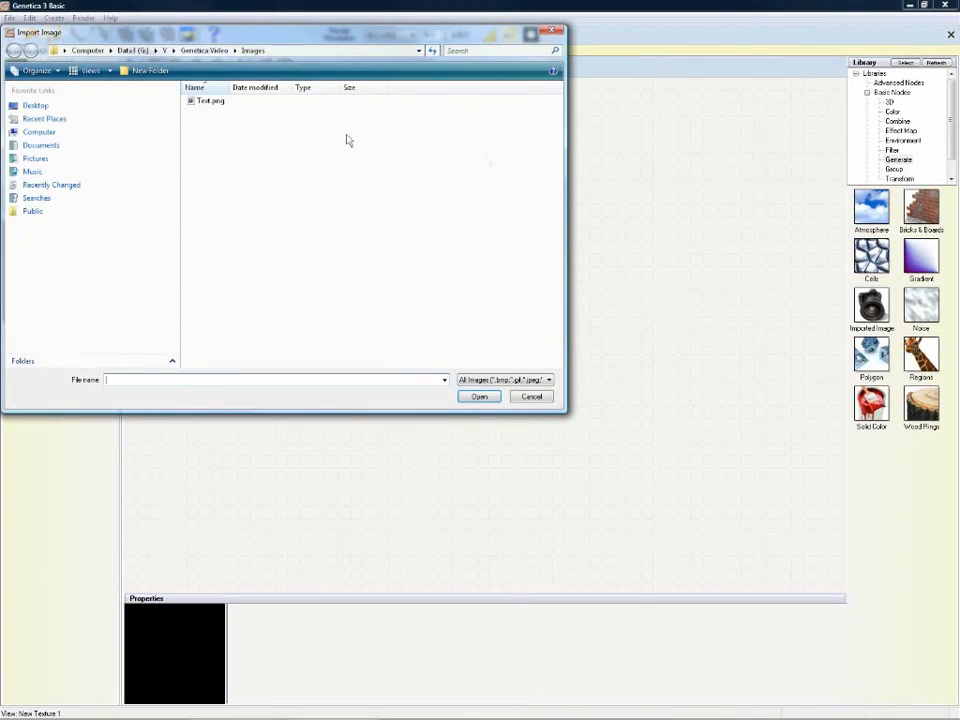
double_click(210, 104)
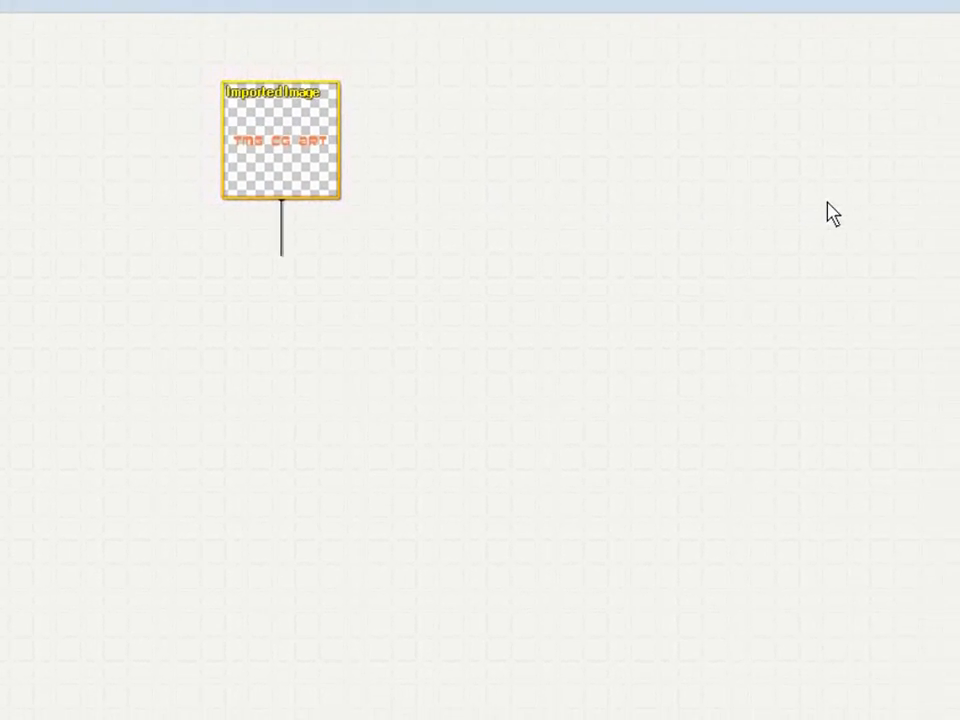
Step: Insert a Get Channel node below the imported image, extracting the Transparency channel
left_click_drag(947, 156, 949, 183)
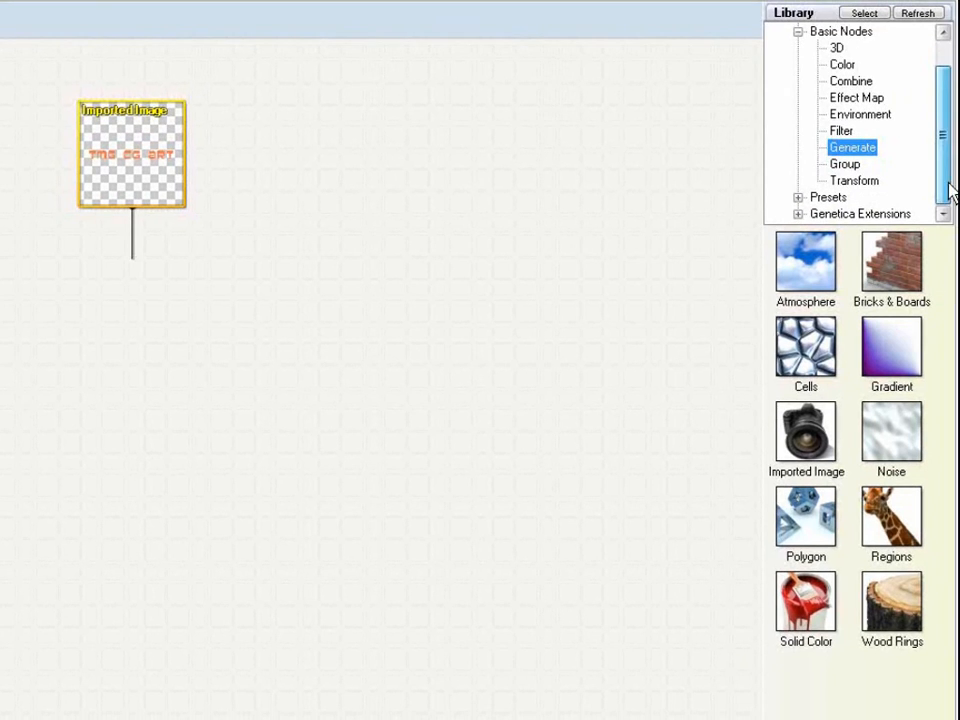
left_click(849, 133)
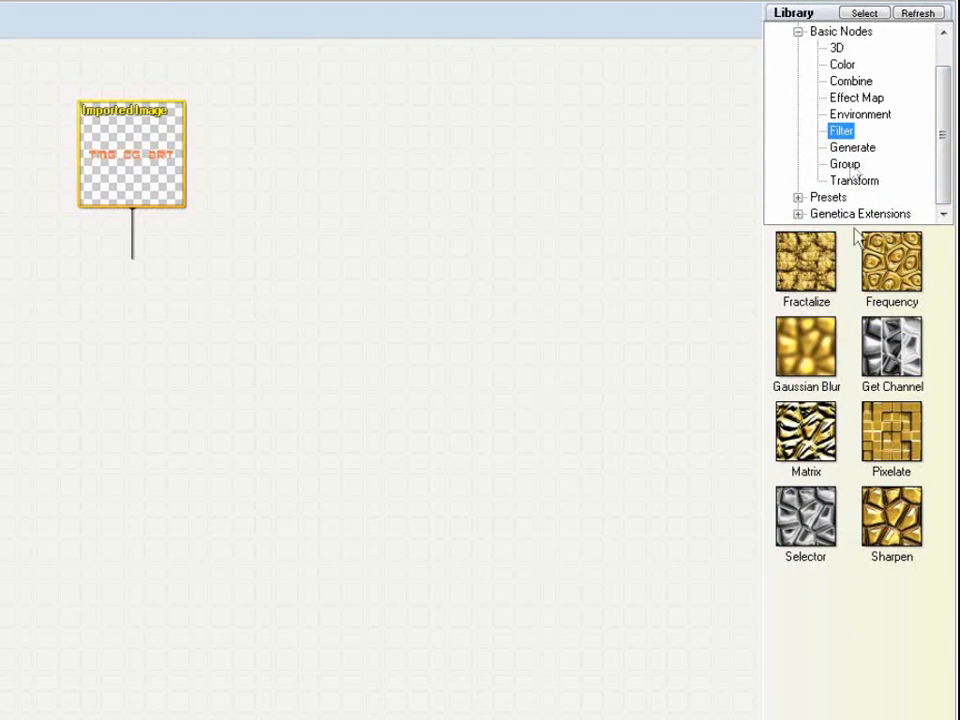
left_click_drag(905, 365, 165, 199)
left_click(222, 236)
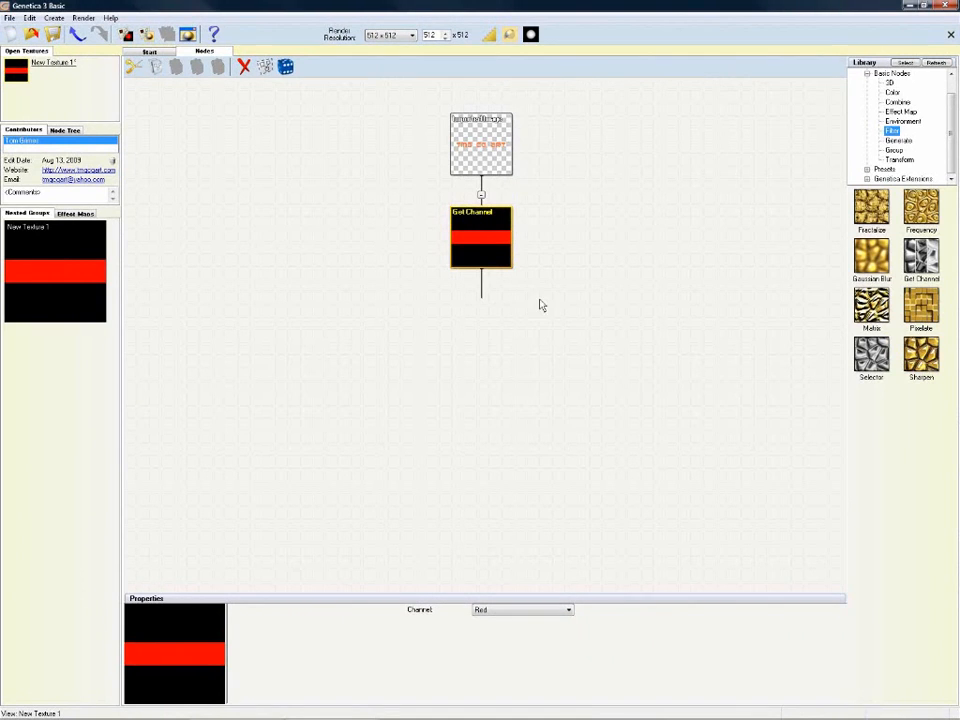
left_click(569, 611)
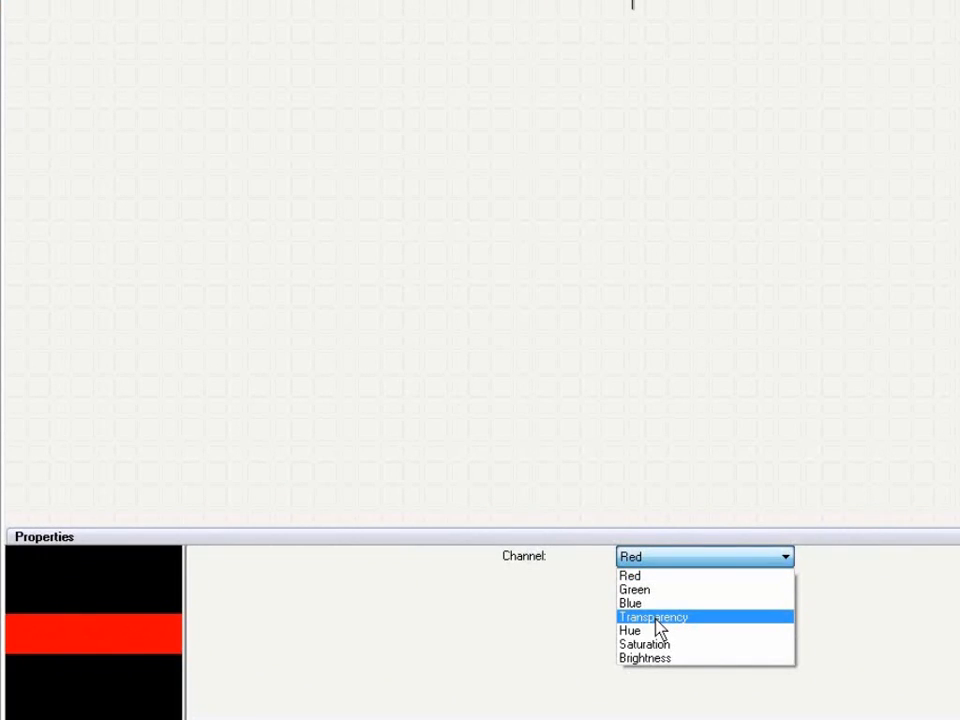
left_click(657, 619)
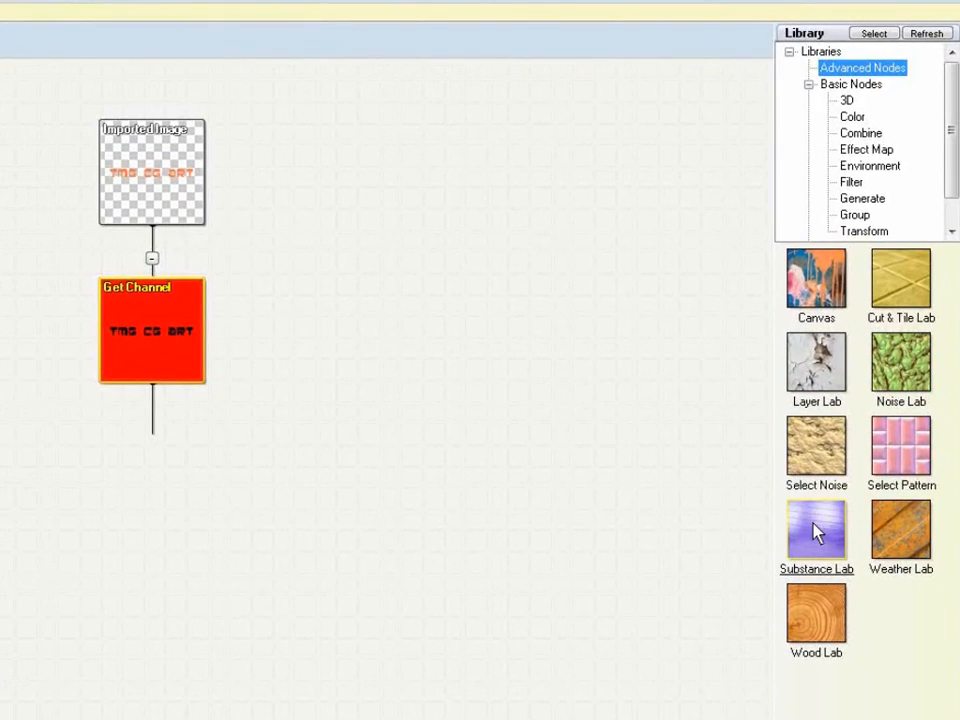
Step: Insert a Substance Lab node below Get Channel and open it in the Substance Lab editor
left_click_drag(816, 533, 175, 384)
left_click(218, 411)
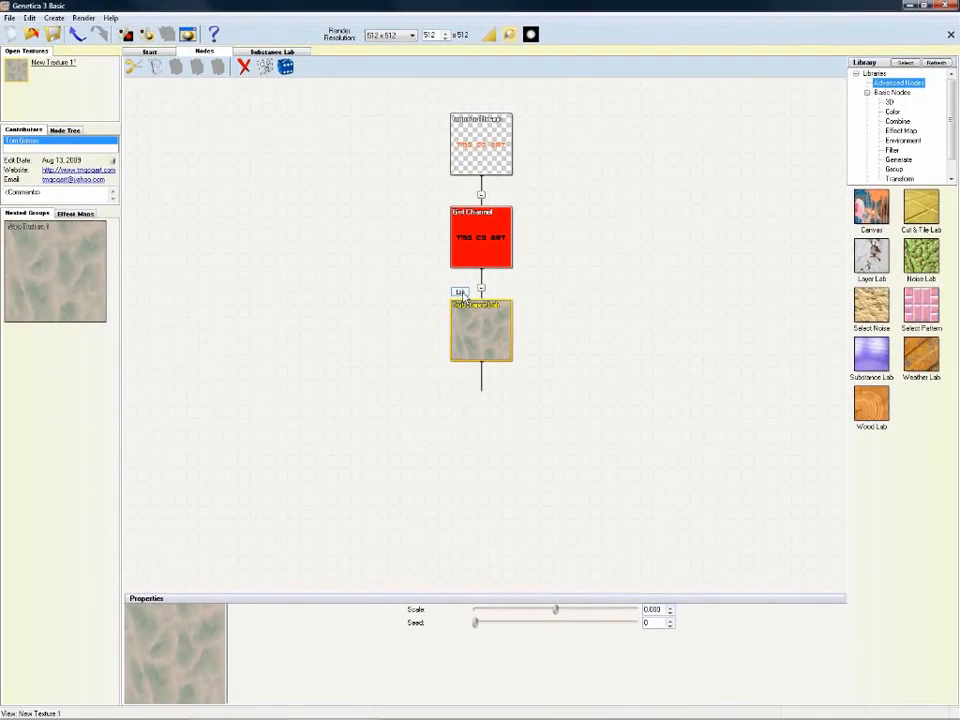
double_click(464, 300)
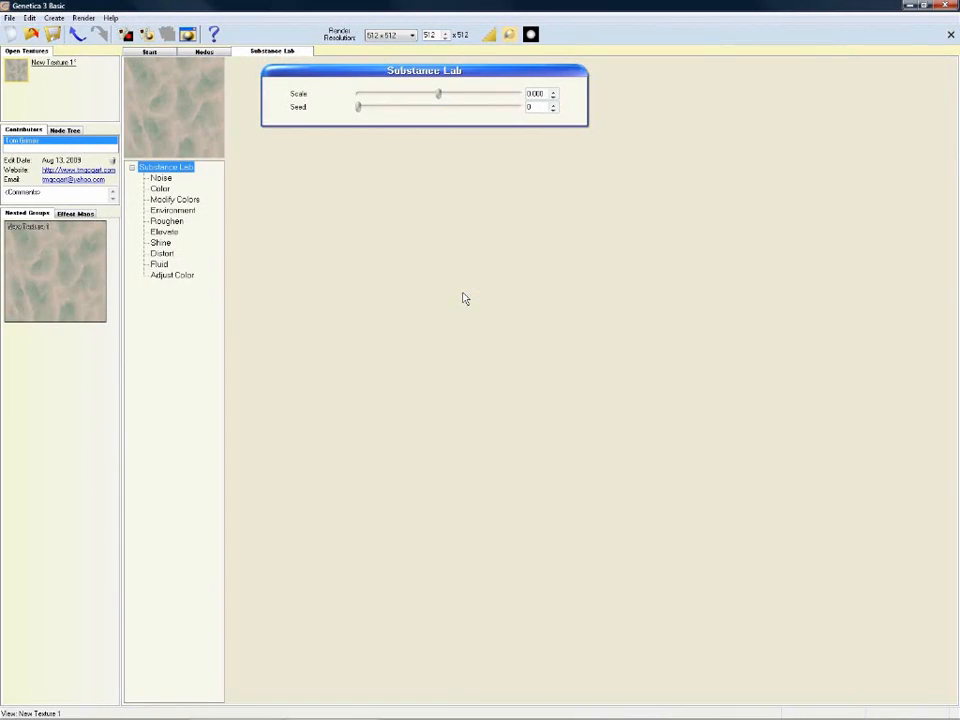
Step: Set the Substance Lab noise type to Use Input, then view the Environment settings
left_click(185, 179)
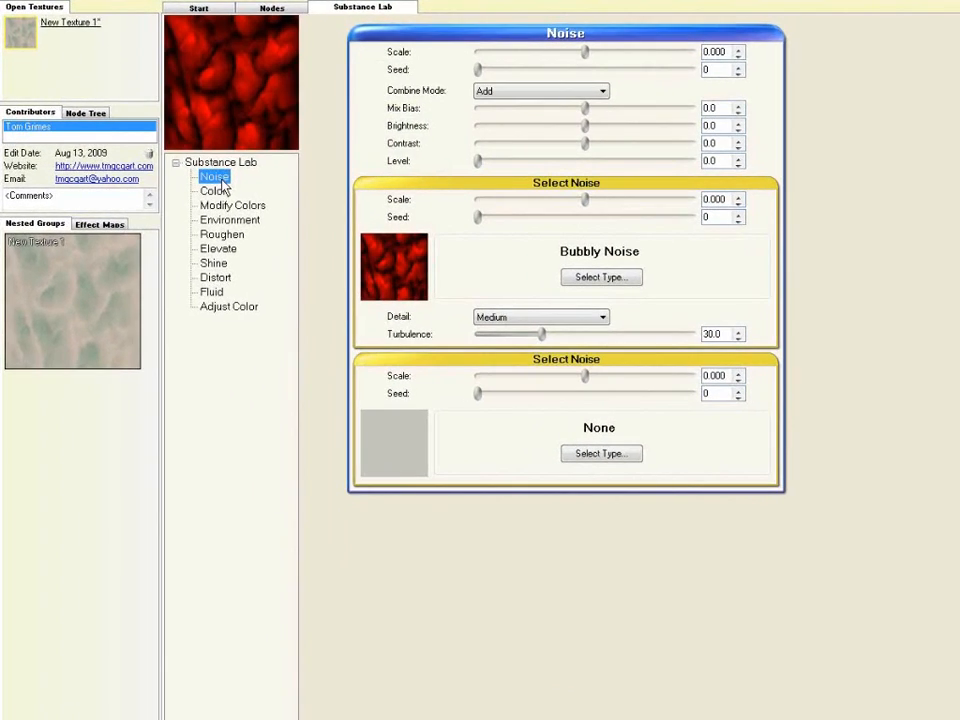
left_click(596, 278)
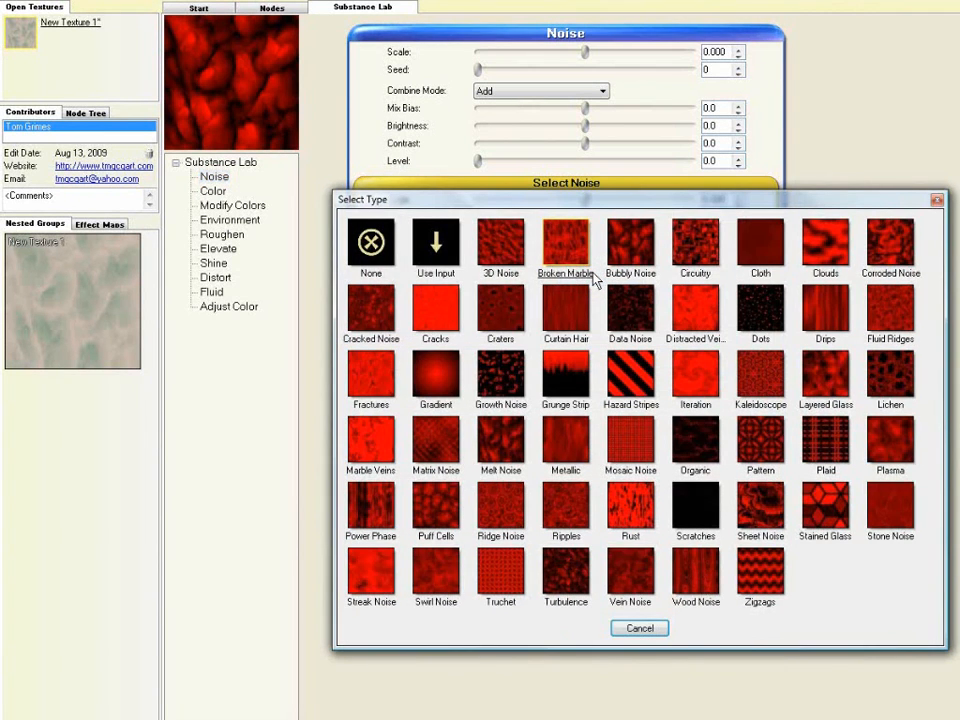
left_click(437, 250)
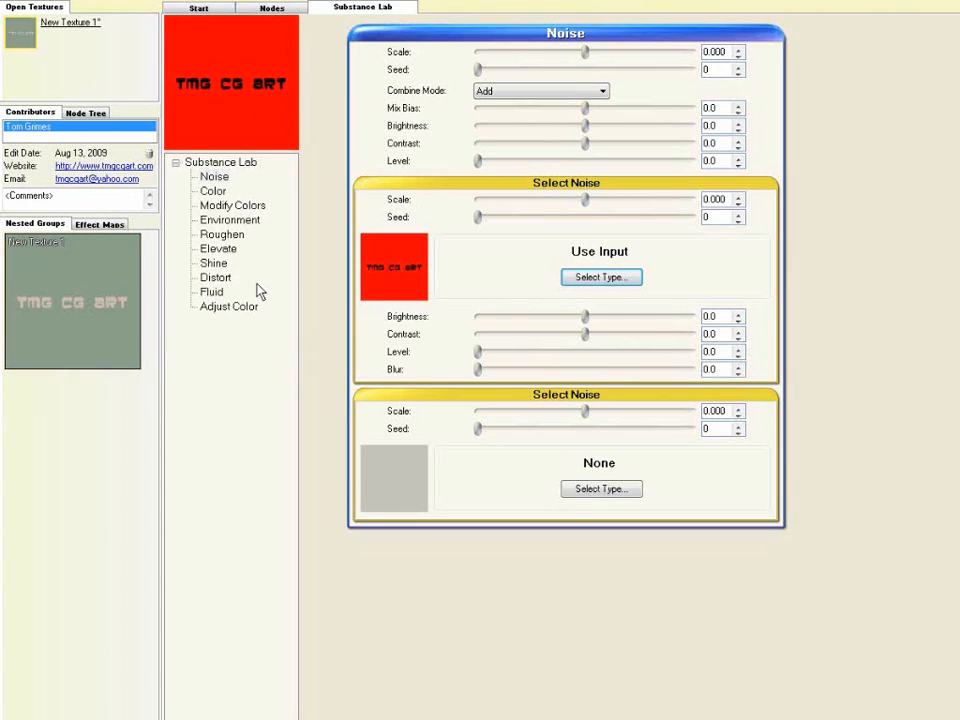
left_click(237, 224)
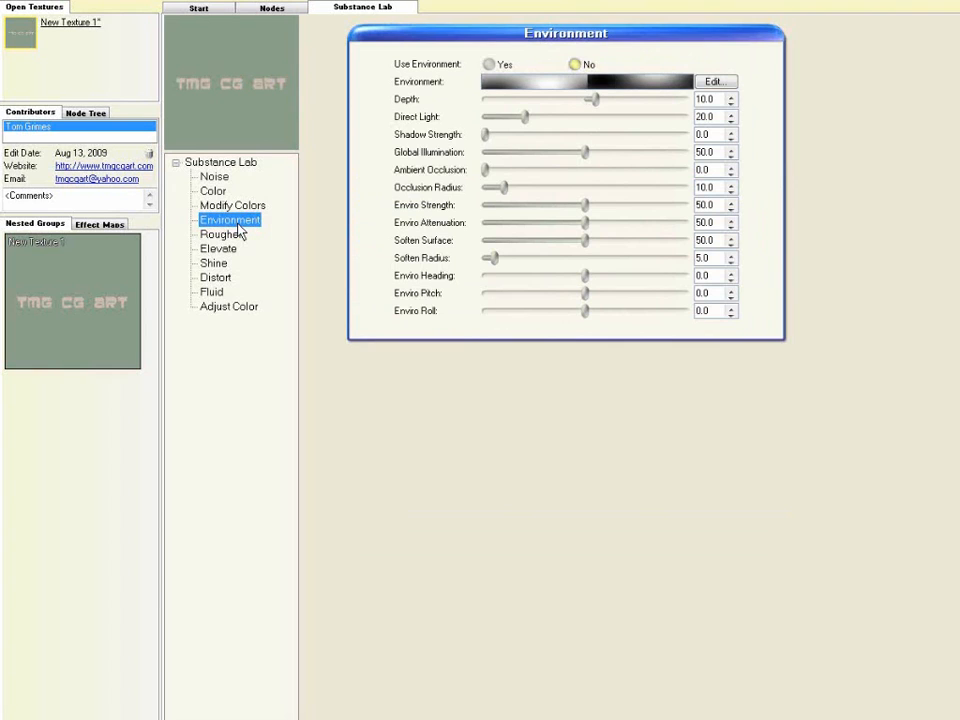
Step: Set Use Environment to Yes, place a floating preview beside the settings, and open environment presets
left_click(489, 65)
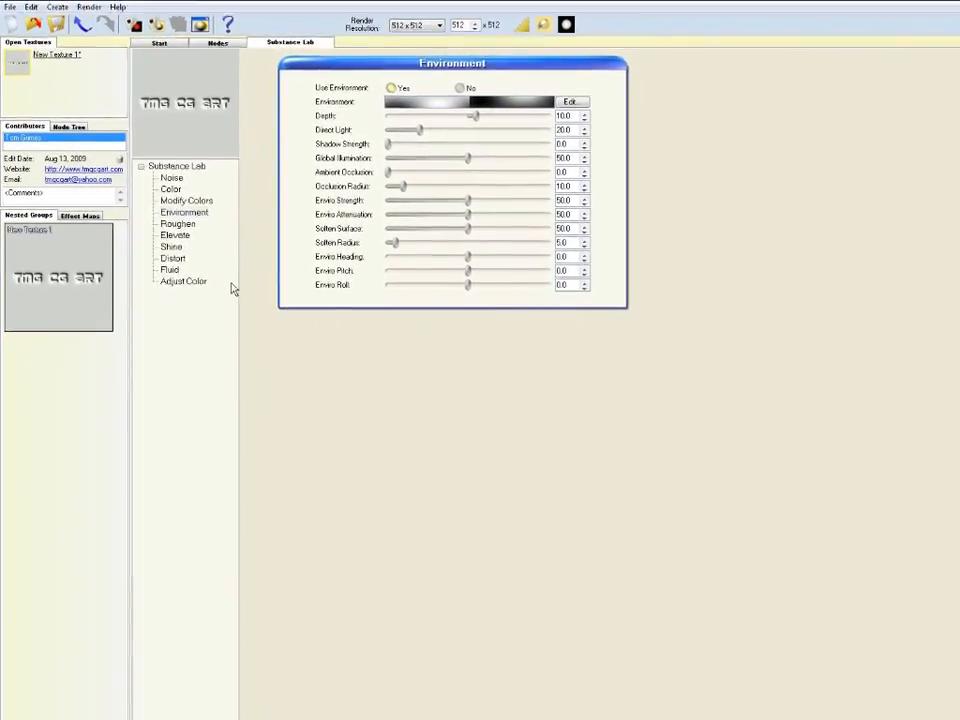
left_click(188, 36)
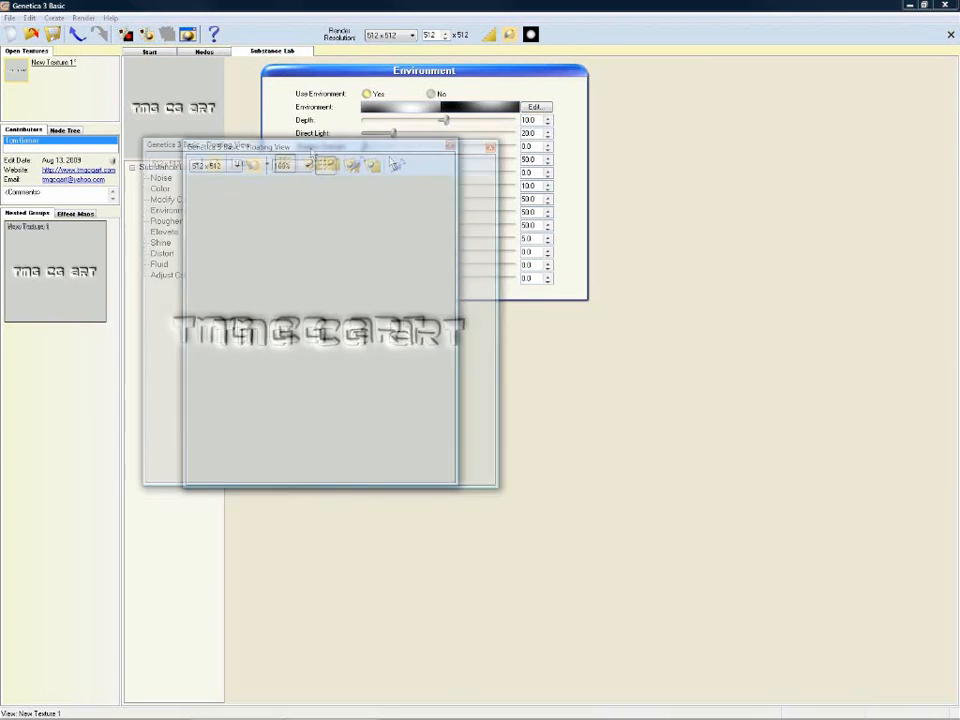
left_click_drag(333, 147, 751, 67)
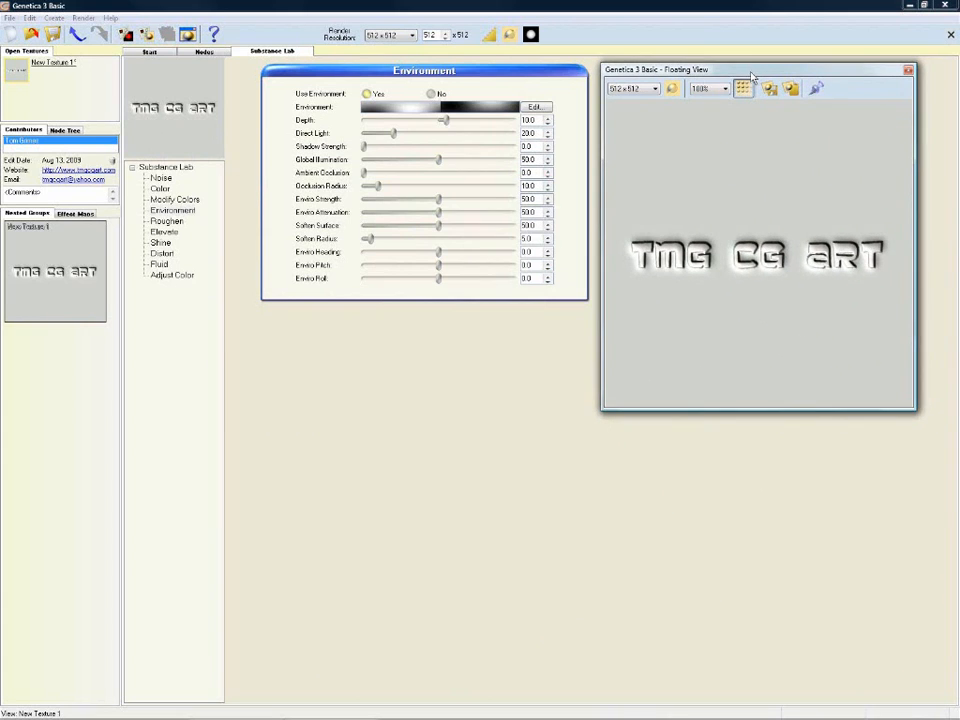
left_click(535, 107)
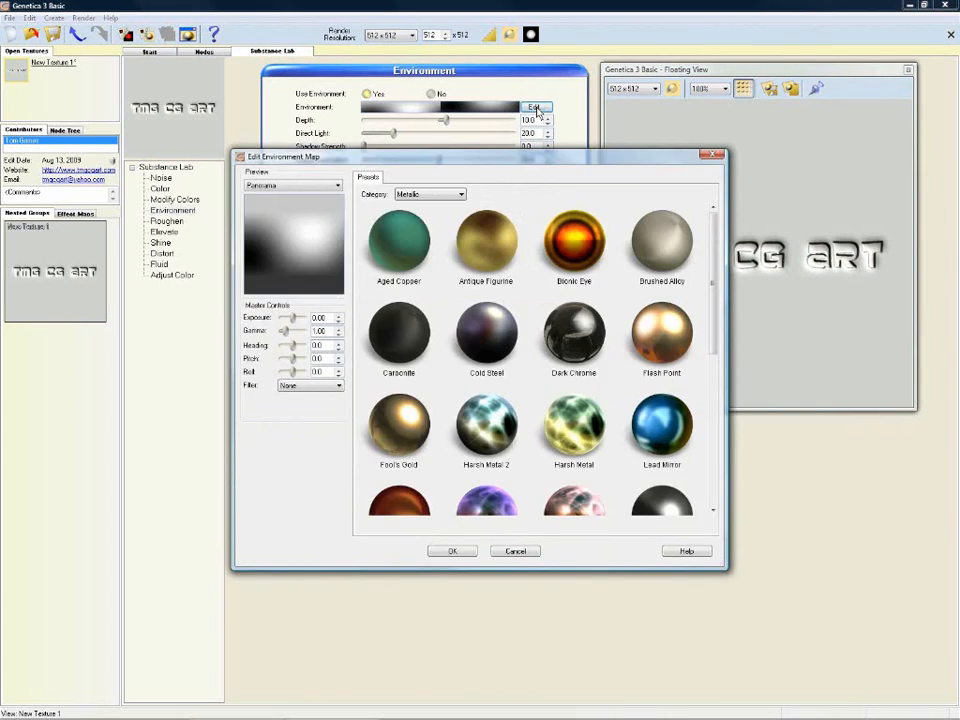
Step: Compare Aged Copper and Lead Mirror, then apply the Harsh Metal environment map
left_click(425, 234)
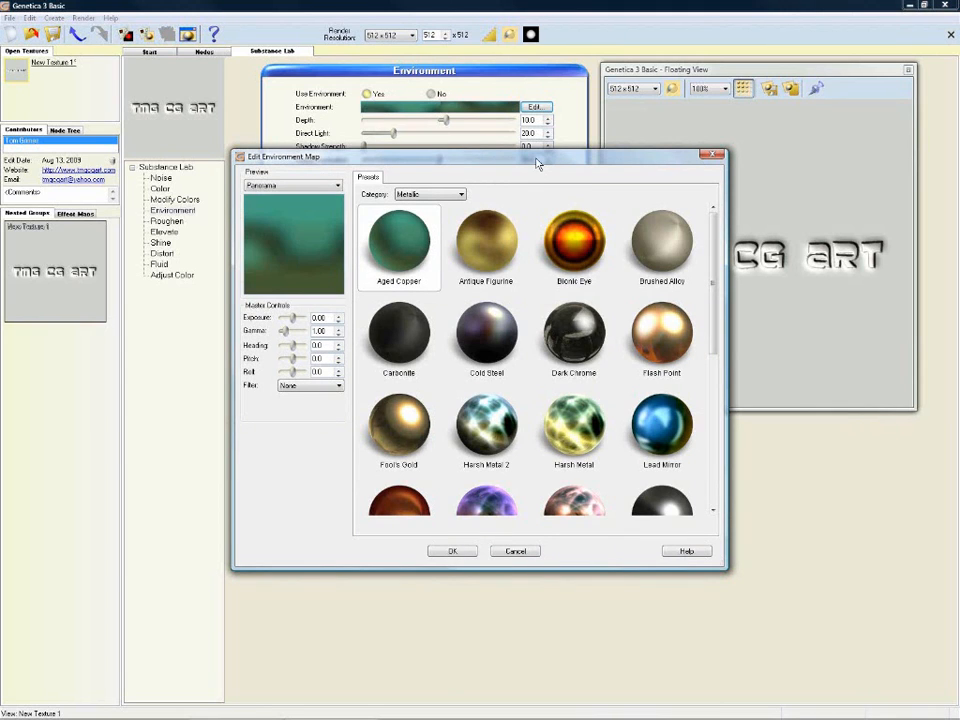
left_click_drag(537, 161, 376, 162)
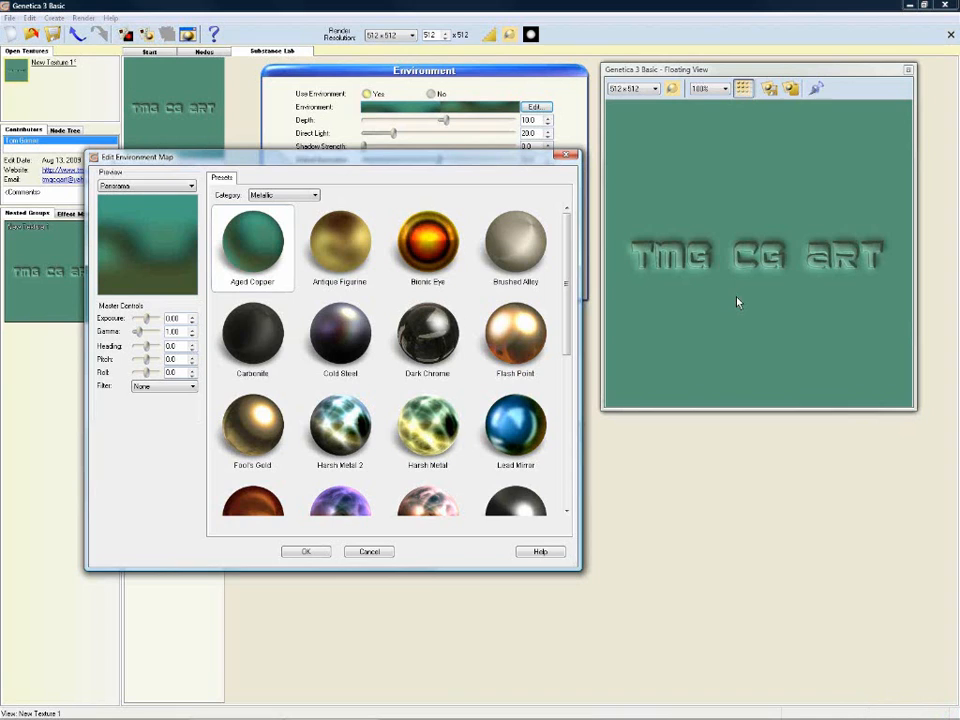
left_click(512, 424)
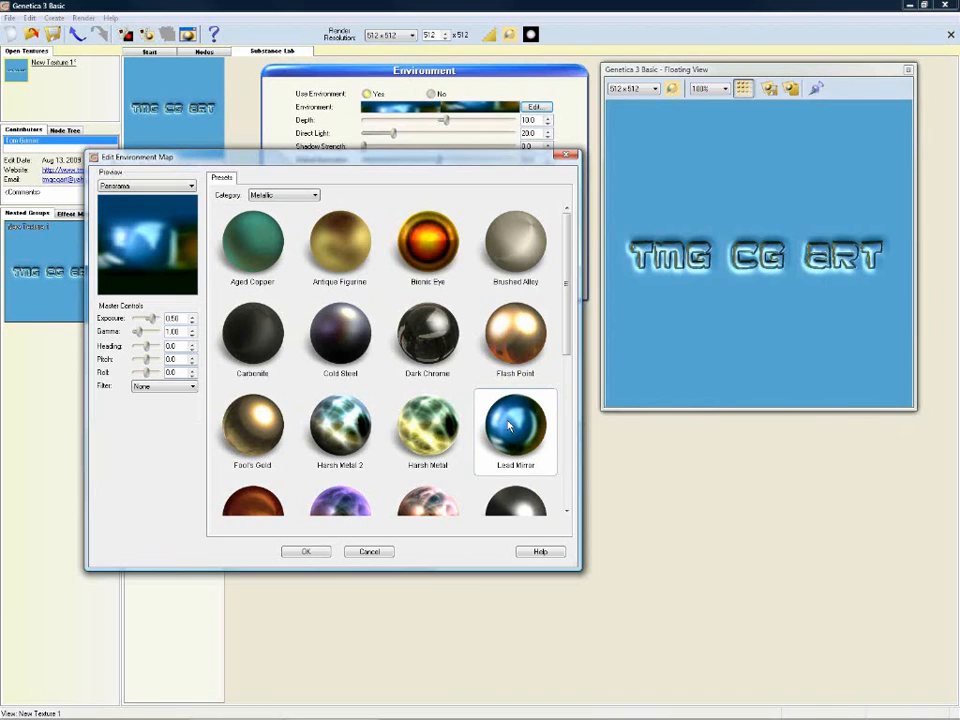
left_click(436, 432)
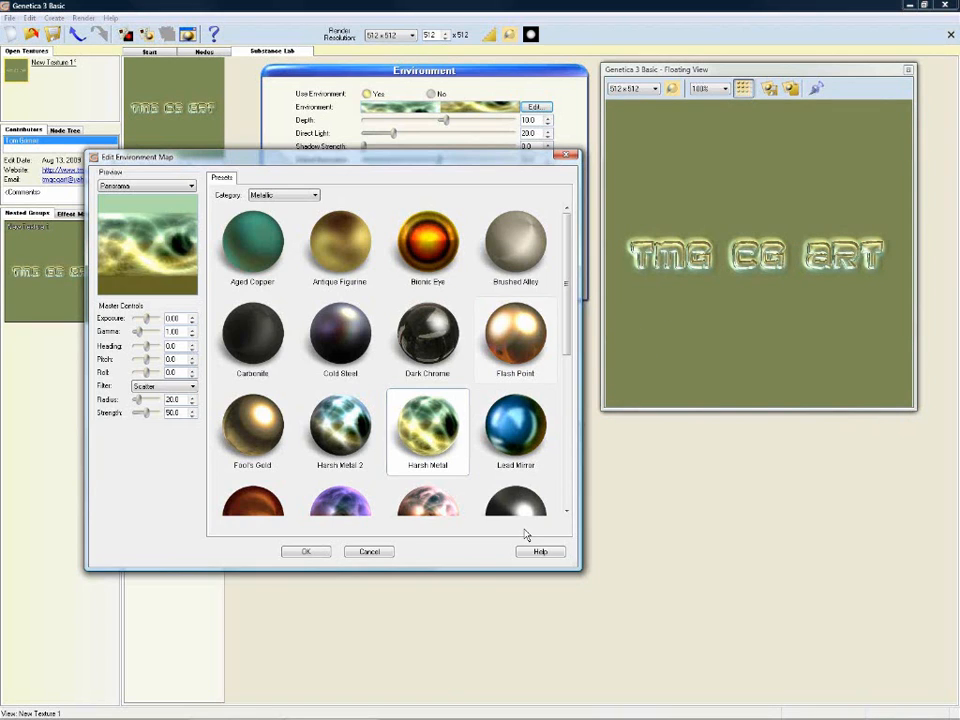
left_click(306, 552)
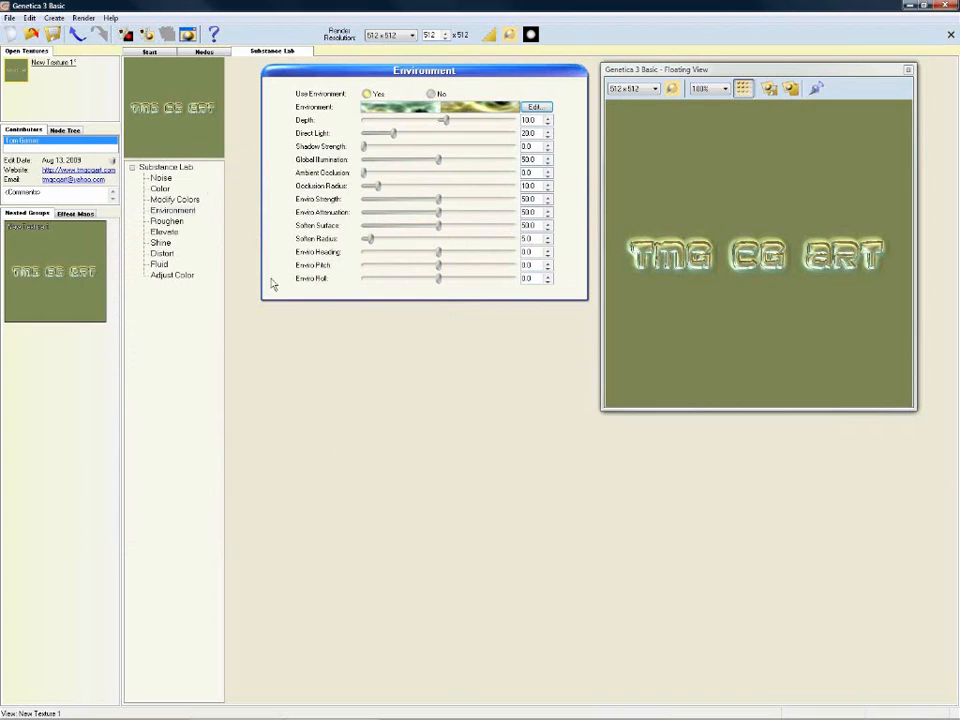
Step: Enable the Fluid effect and lower Glare to 17.1, Waves Depth ~16, Blur ~80, Depth 5.2
left_click(160, 264)
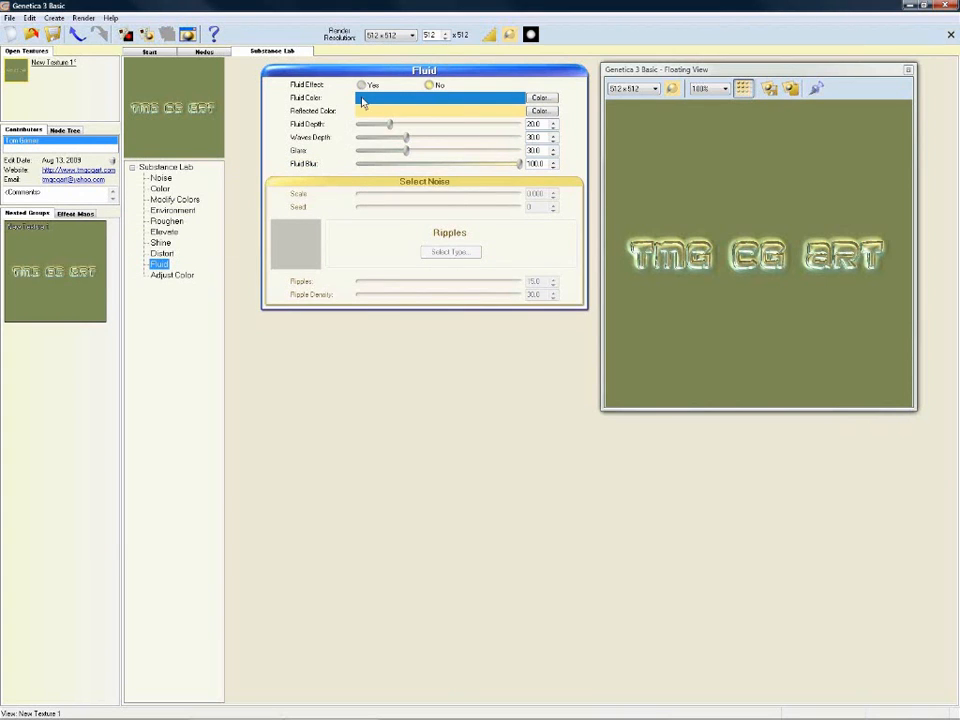
left_click(364, 86)
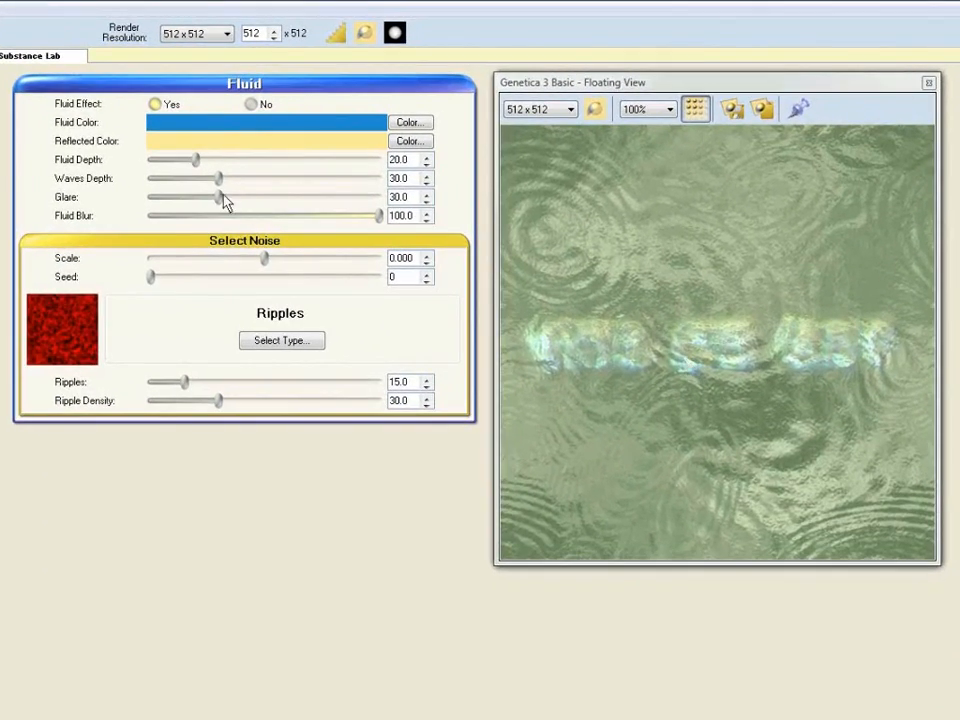
left_click_drag(183, 207, 187, 201)
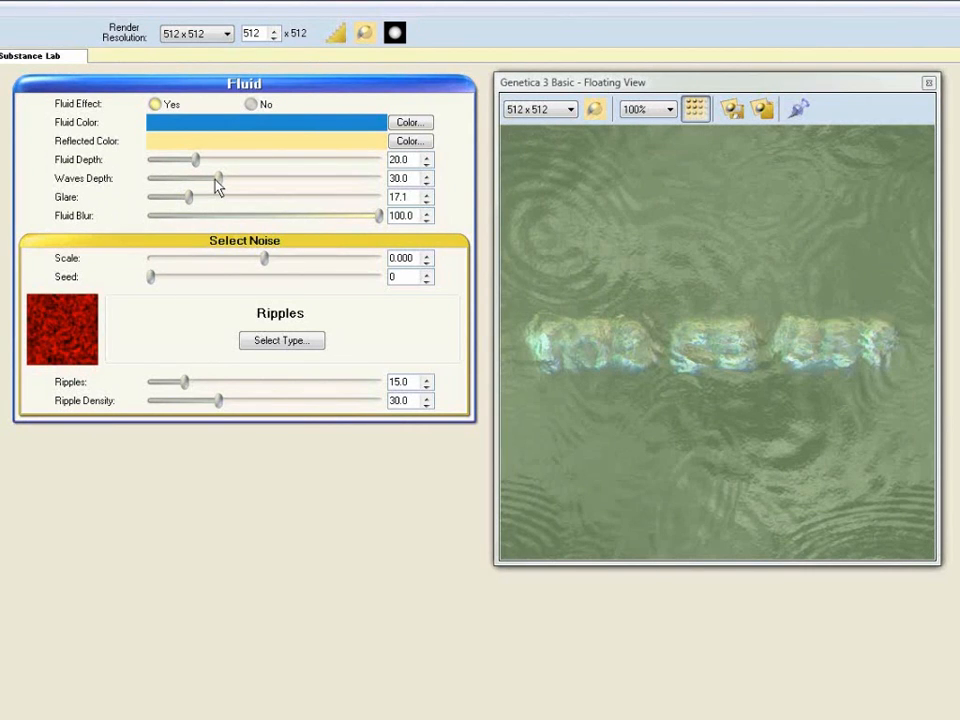
left_click_drag(218, 179, 186, 180)
left_click_drag(380, 220, 336, 226)
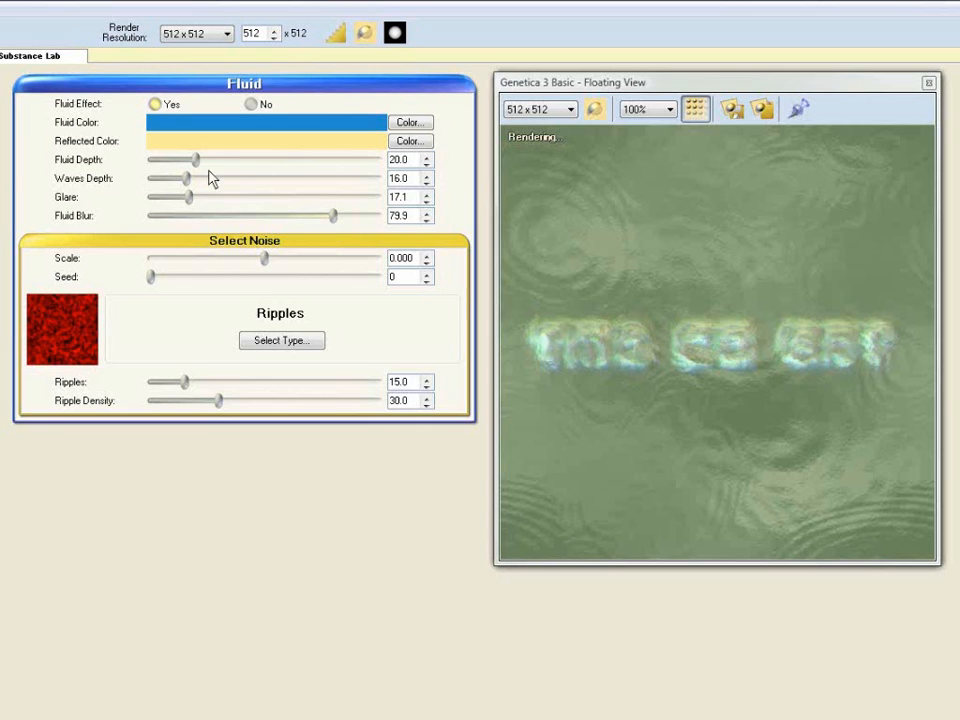
left_click_drag(197, 165, 172, 167)
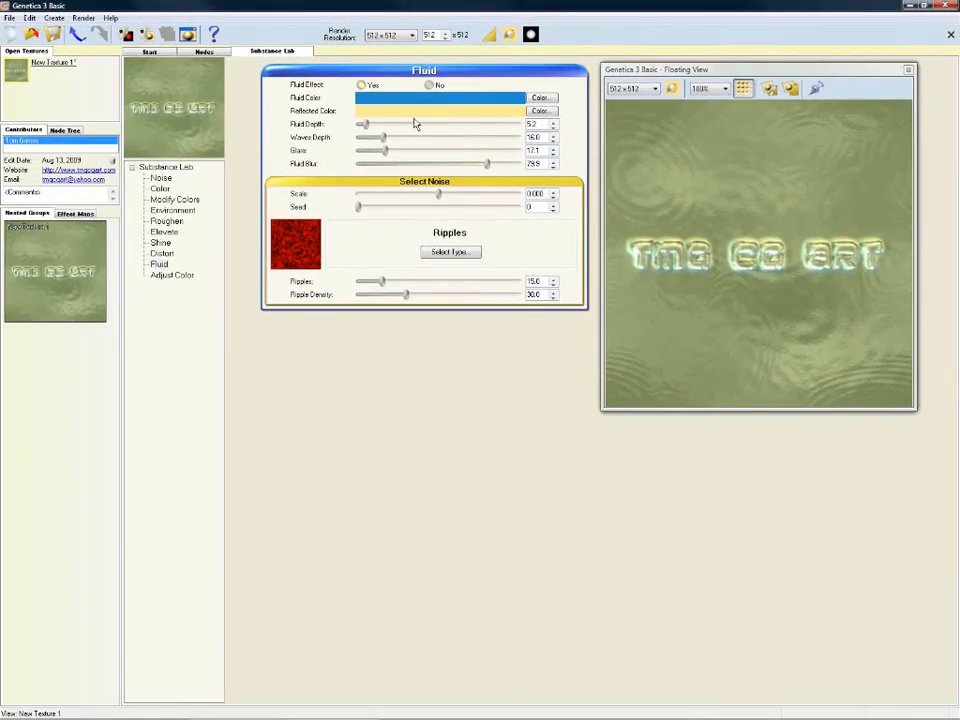
Step: Return to the node graph and close the floating preview
left_click(203, 53)
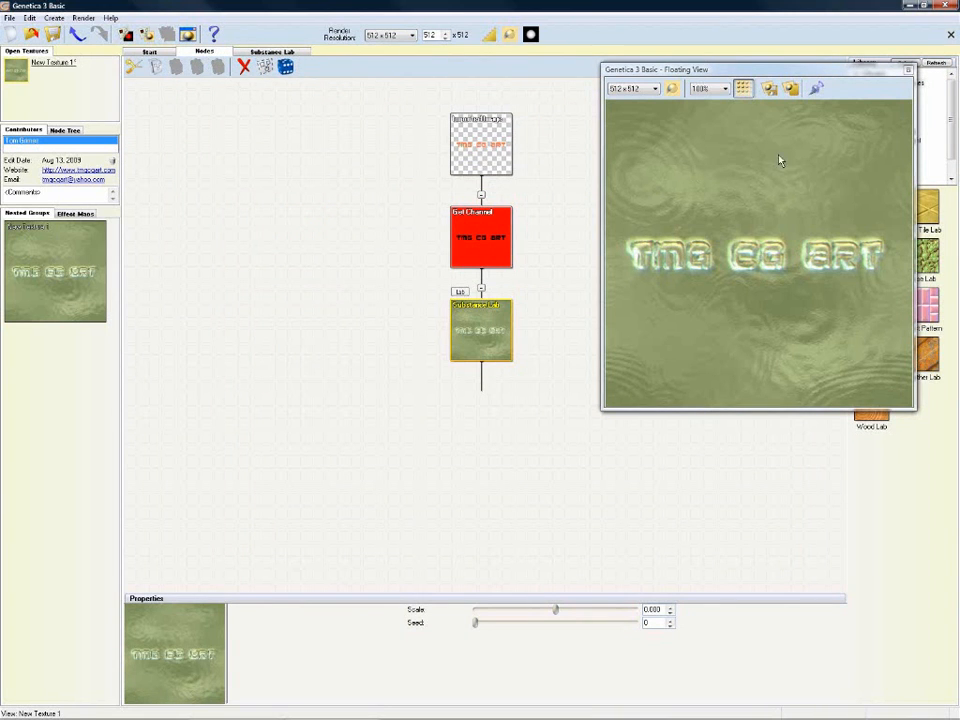
left_click_drag(855, 77, 744, 132)
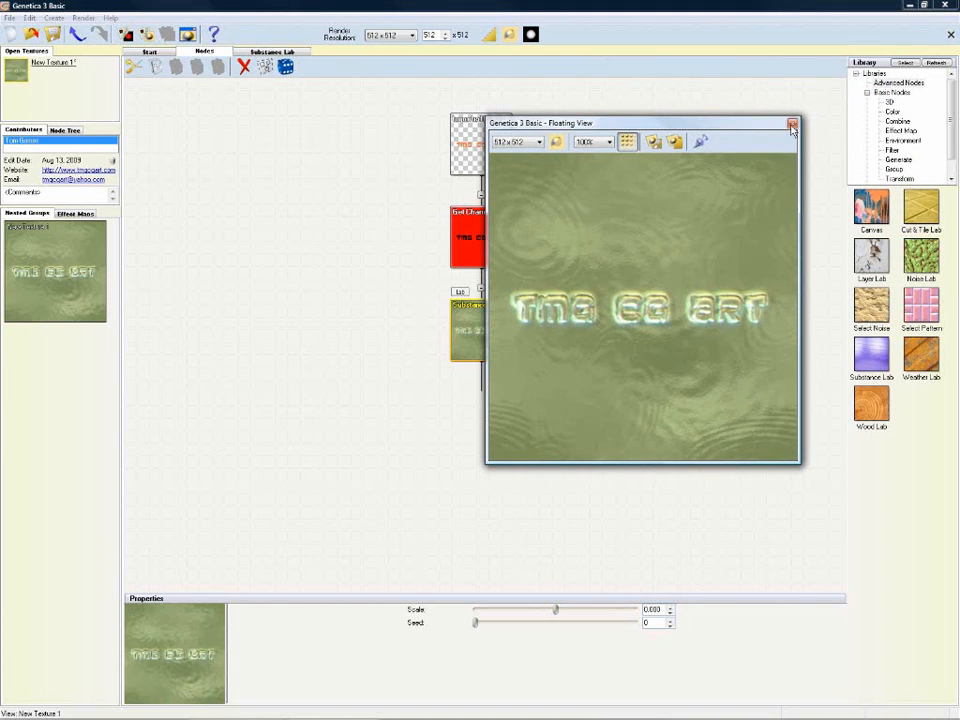
left_click(792, 124)
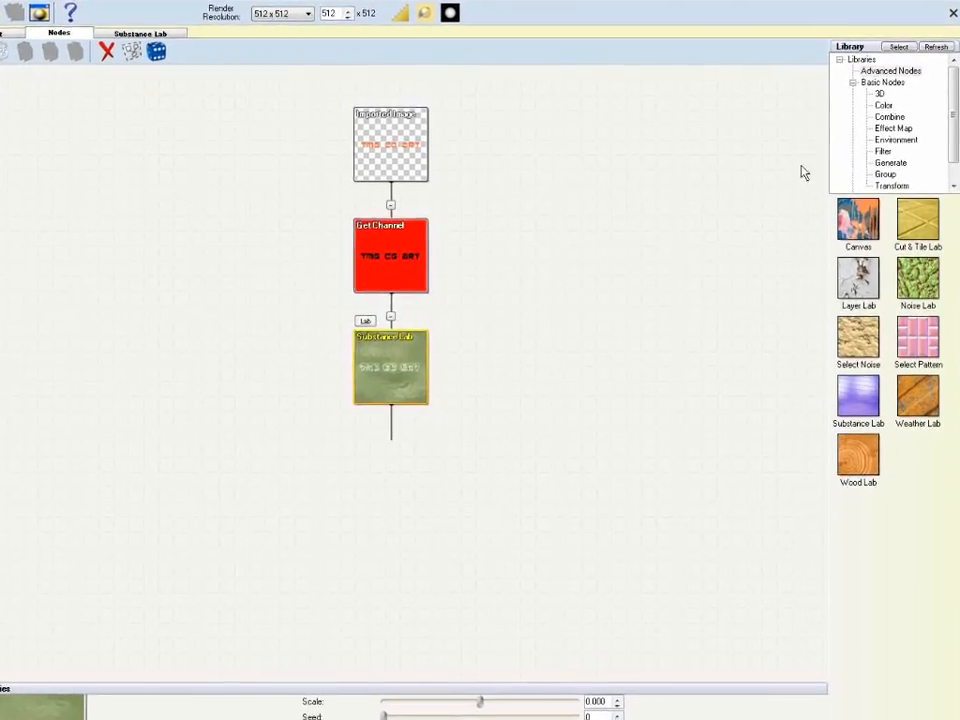
Step: Insert a Combine node below the Substance Lab node
left_click(880, 112)
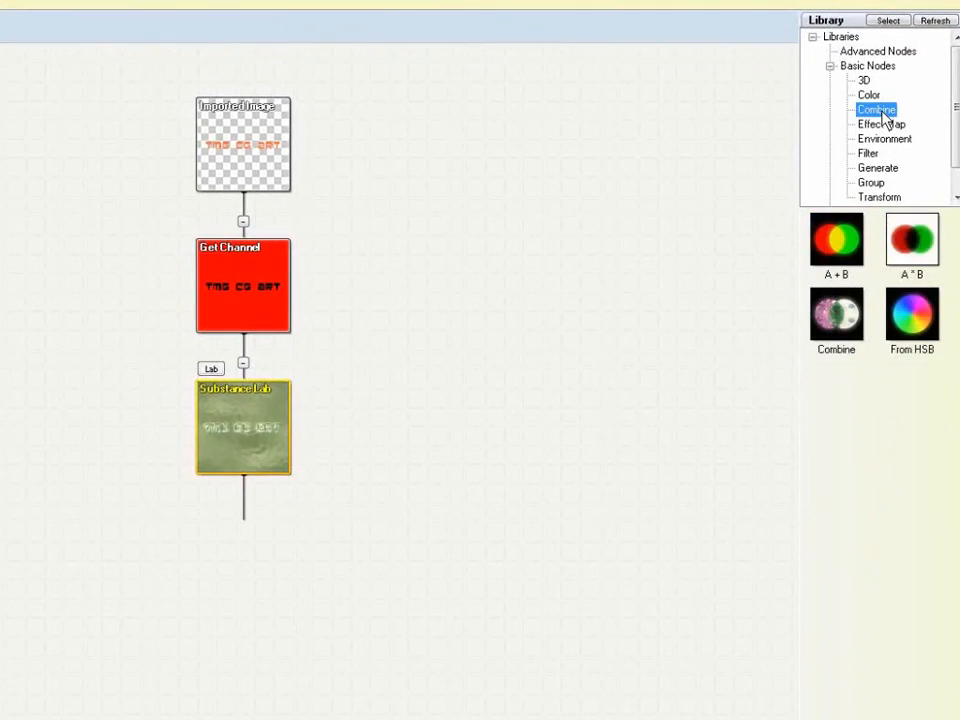
left_click(836, 328)
left_click_drag(312, 477, 279, 471)
left_click(339, 505)
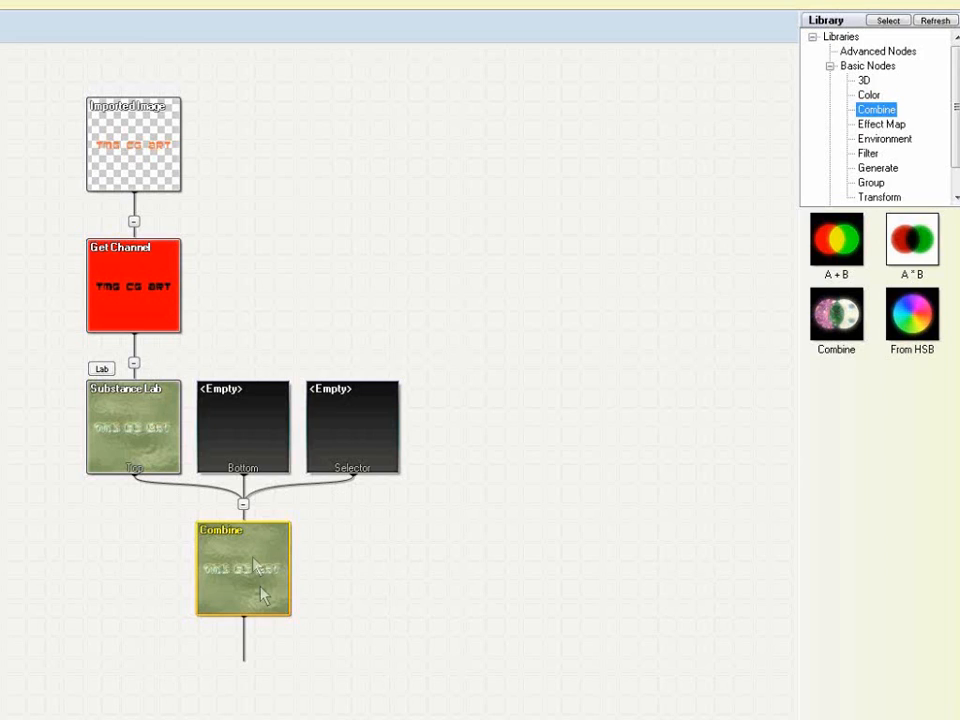
Step: Copy the Get Channel node together with its Imported Image input
left_click(150, 318)
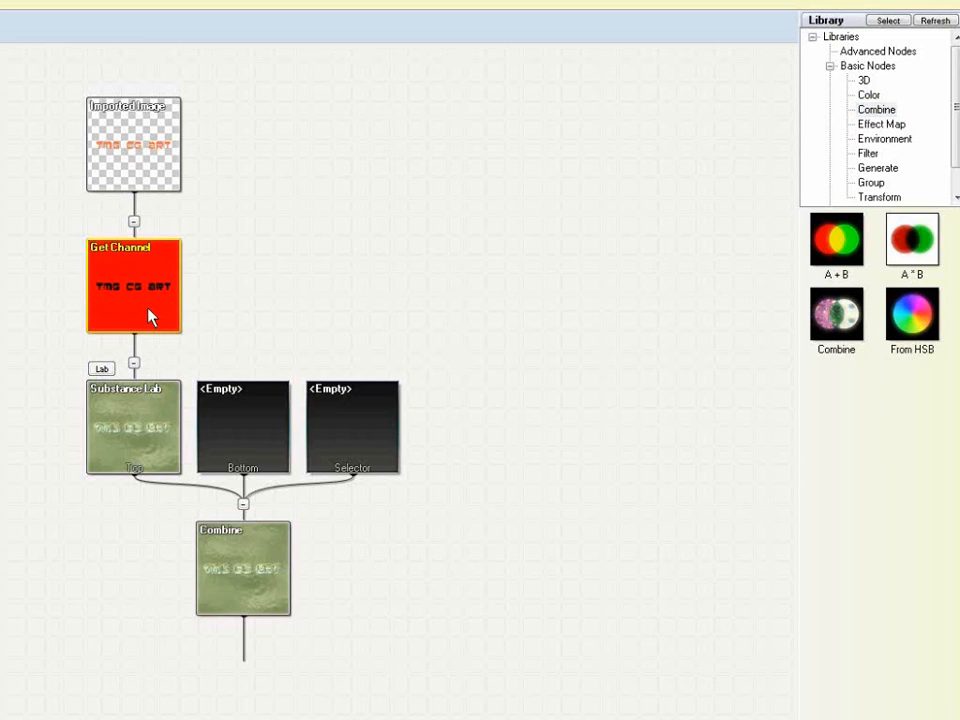
right_click(149, 293)
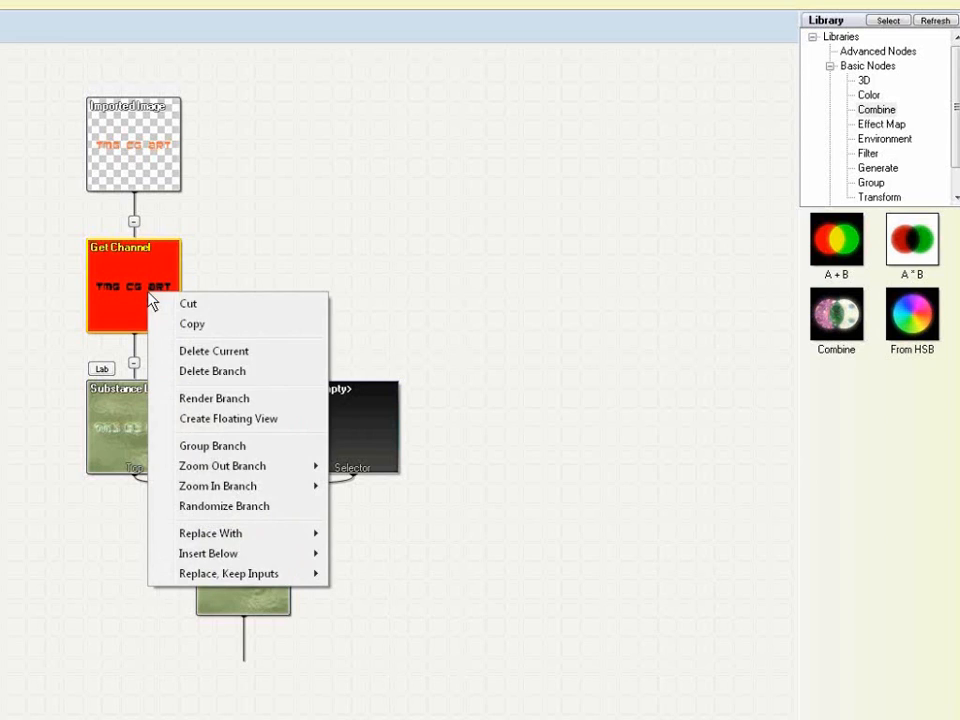
left_click(196, 324)
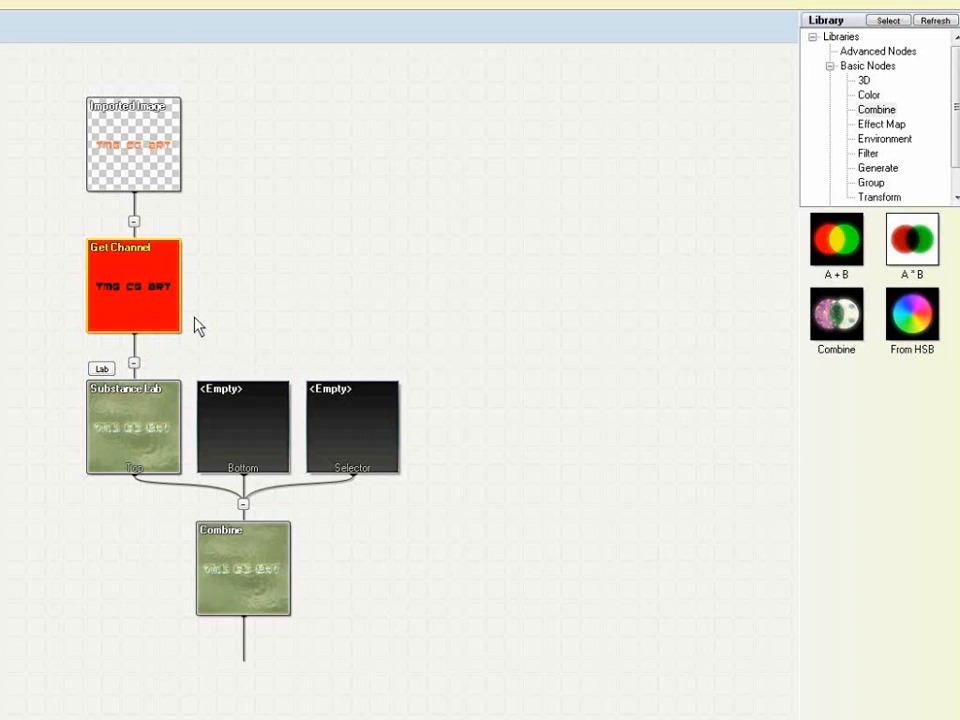
Step: Paste the copied branch into Combine's Selector input and preview the Combine result
left_click(357, 434)
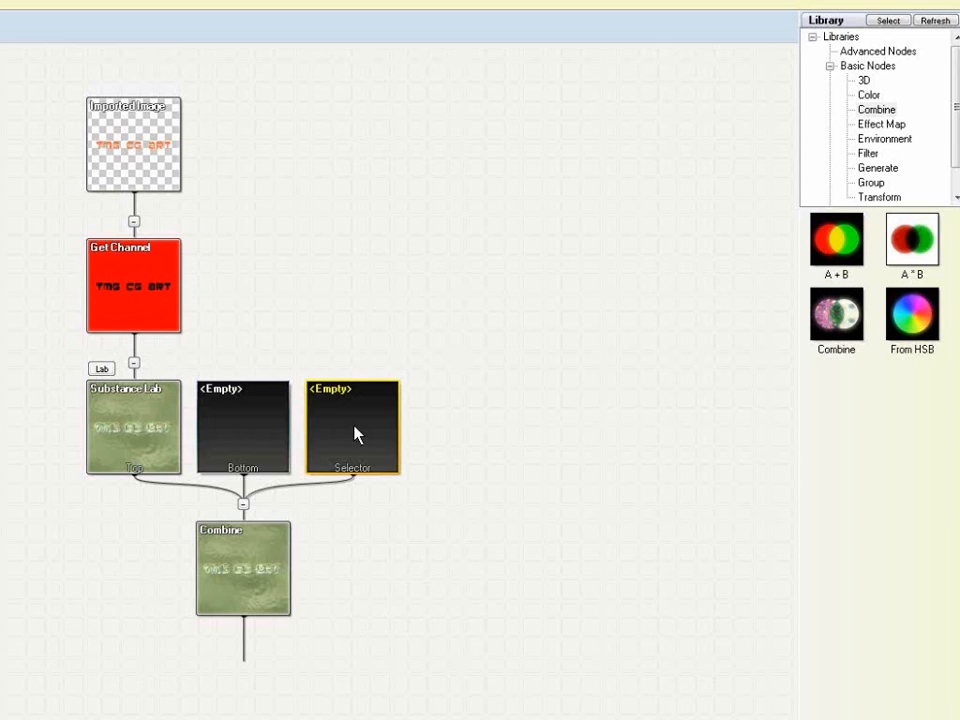
right_click(357, 434)
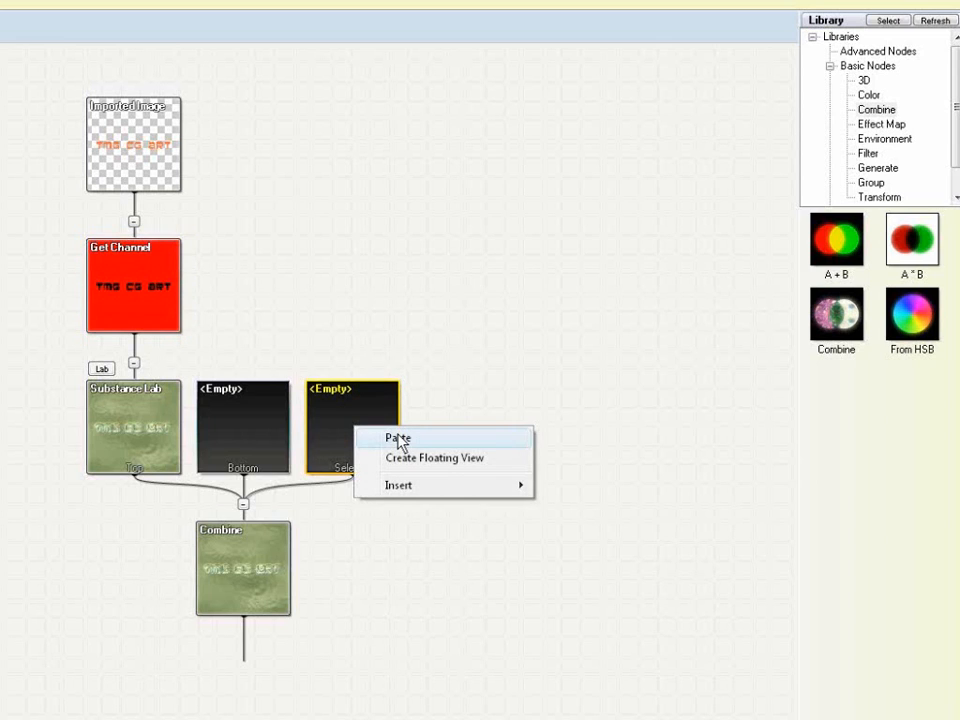
left_click(399, 439)
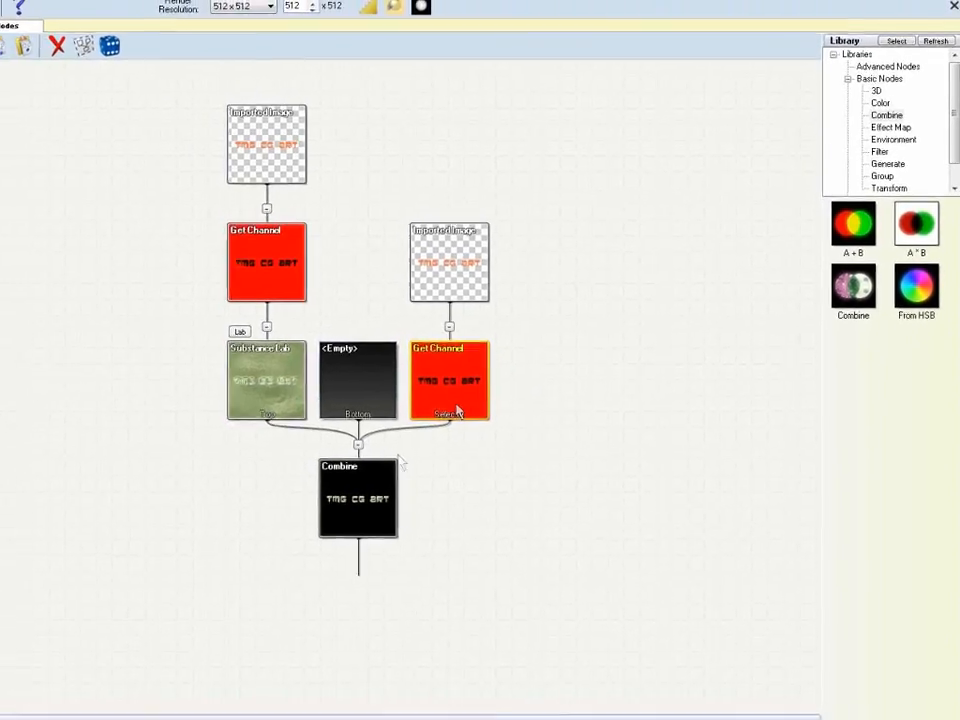
left_click(387, 484)
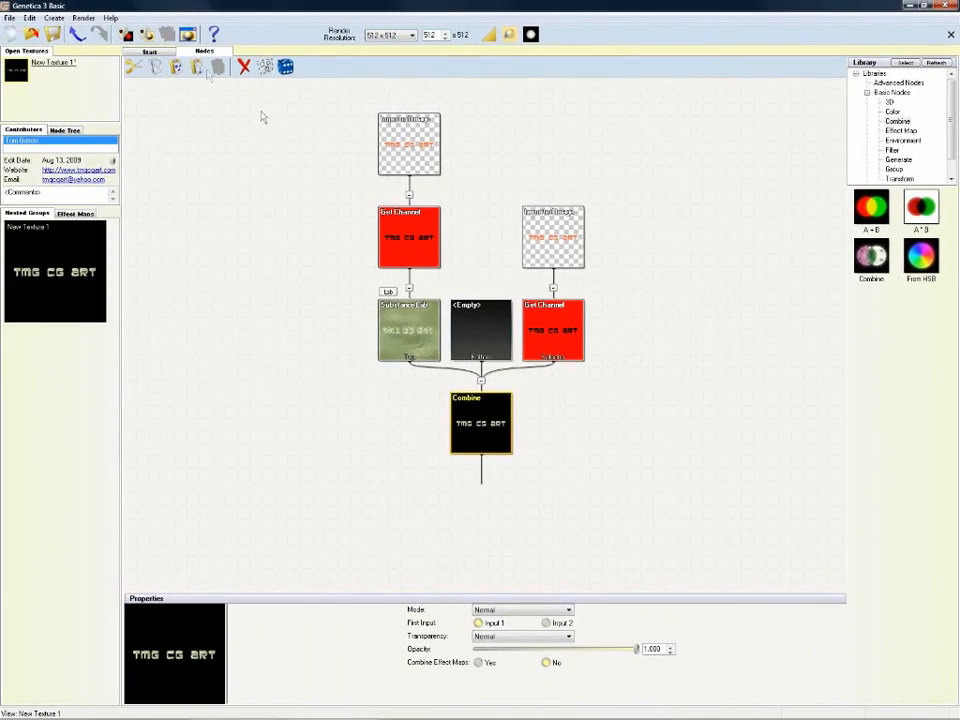
left_click(187, 34)
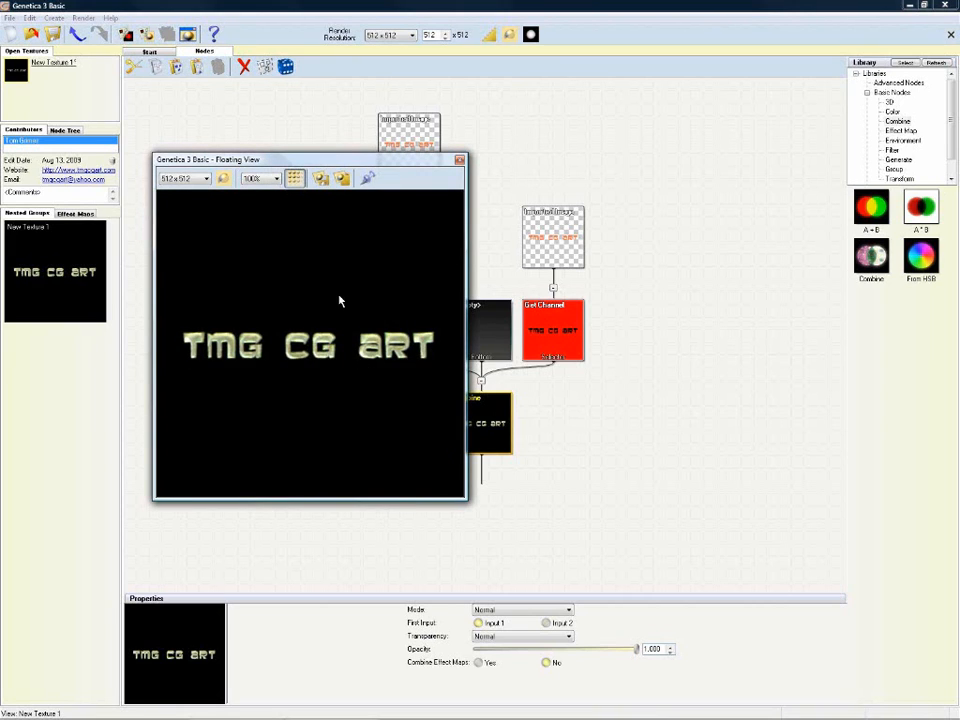
Step: Move the floating preview of the metallic TMG CG ART letters further right
left_click_drag(355, 165, 588, 142)
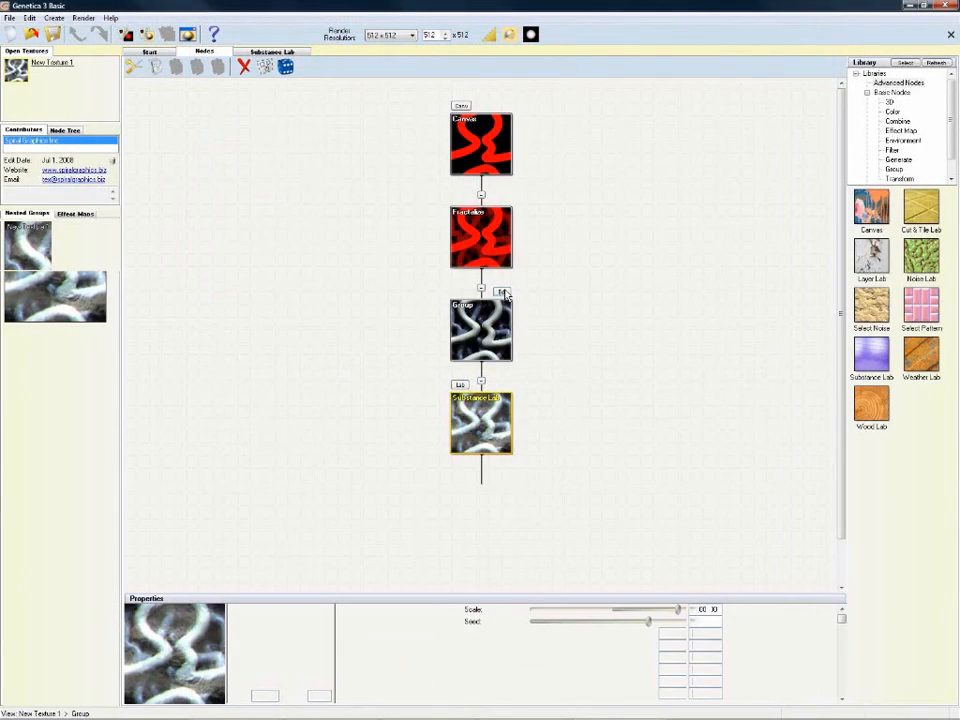
Step: Enter the Earth-Like Planet group and step through each nested group into 2 Colored Light
left_click(503, 292)
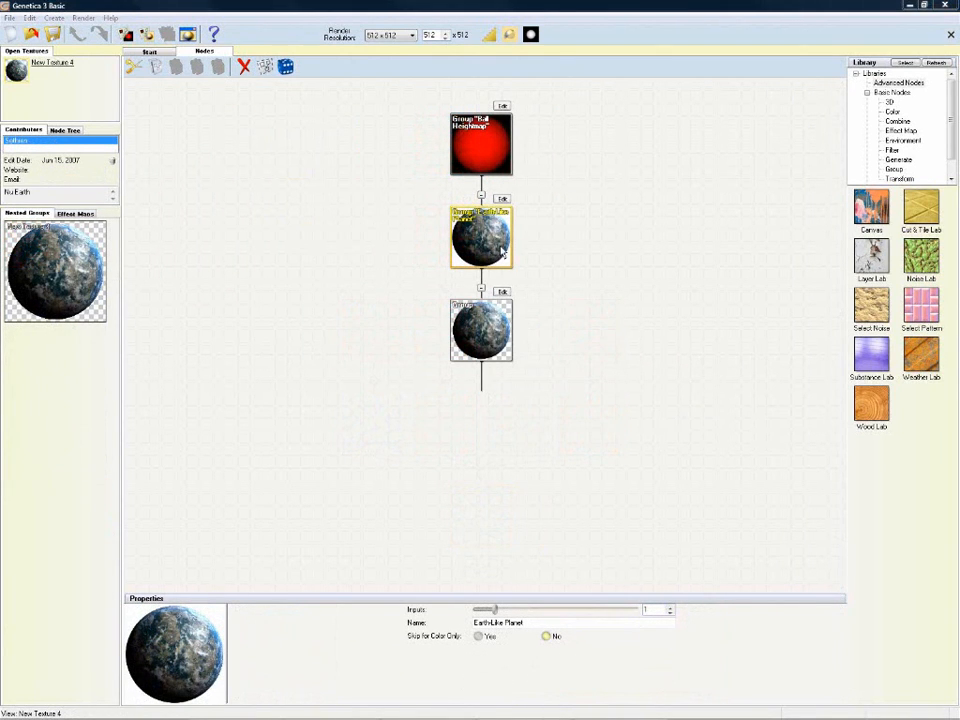
left_click(502, 198)
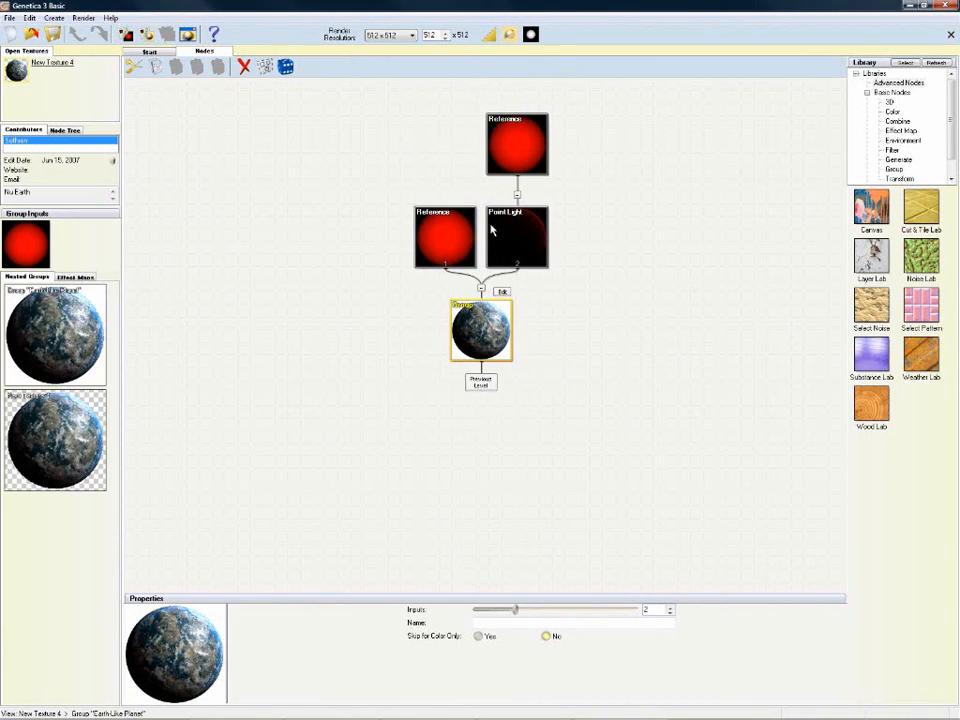
left_click(501, 292)
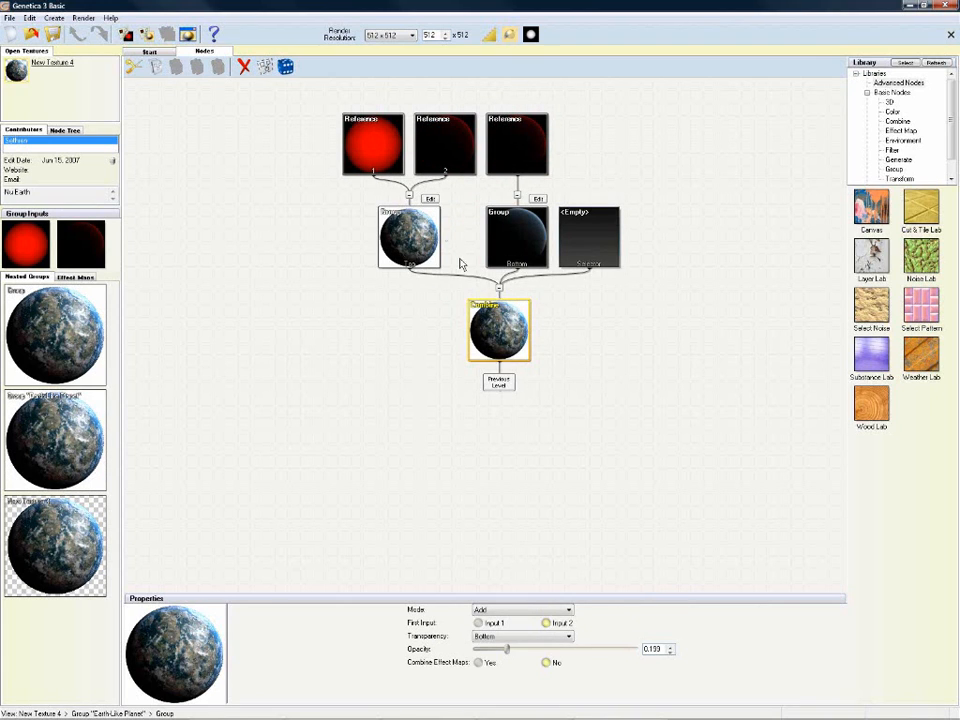
left_click(432, 201)
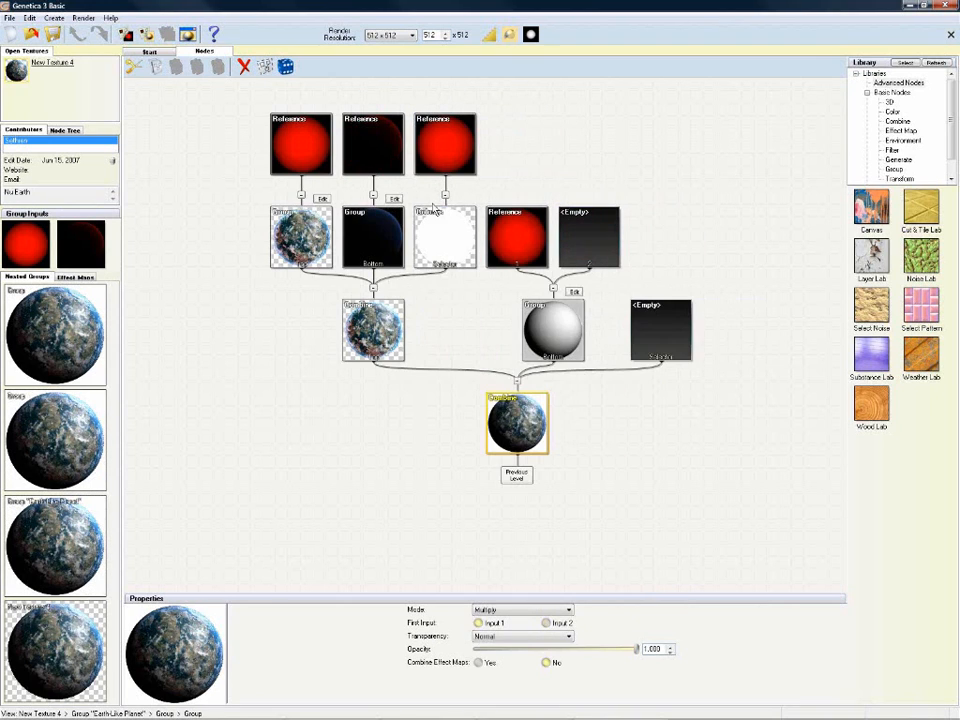
left_click(322, 200)
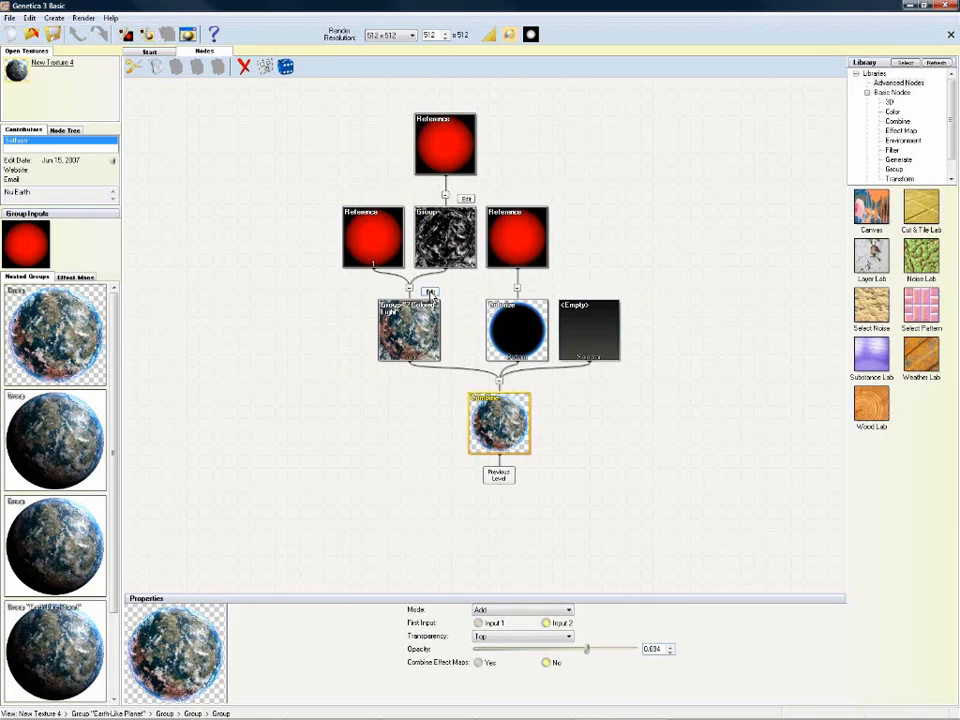
left_click(430, 292)
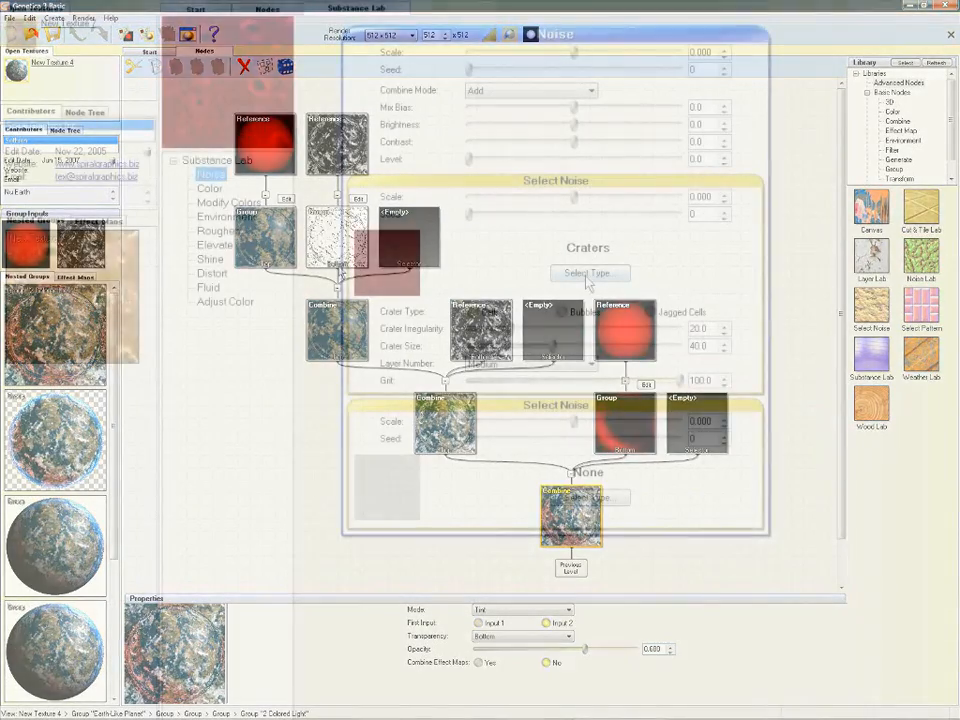
Step: In Substance Lab, set the second Select Noise layer's type to Stained Glass instead of Ripples
left_click(588, 273)
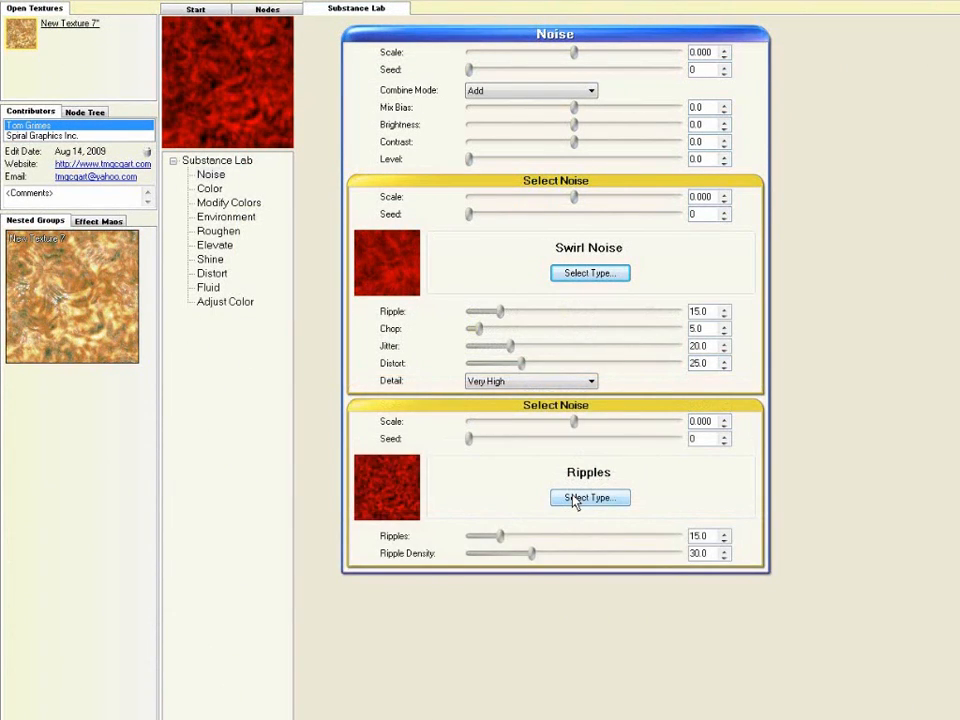
left_click(576, 500)
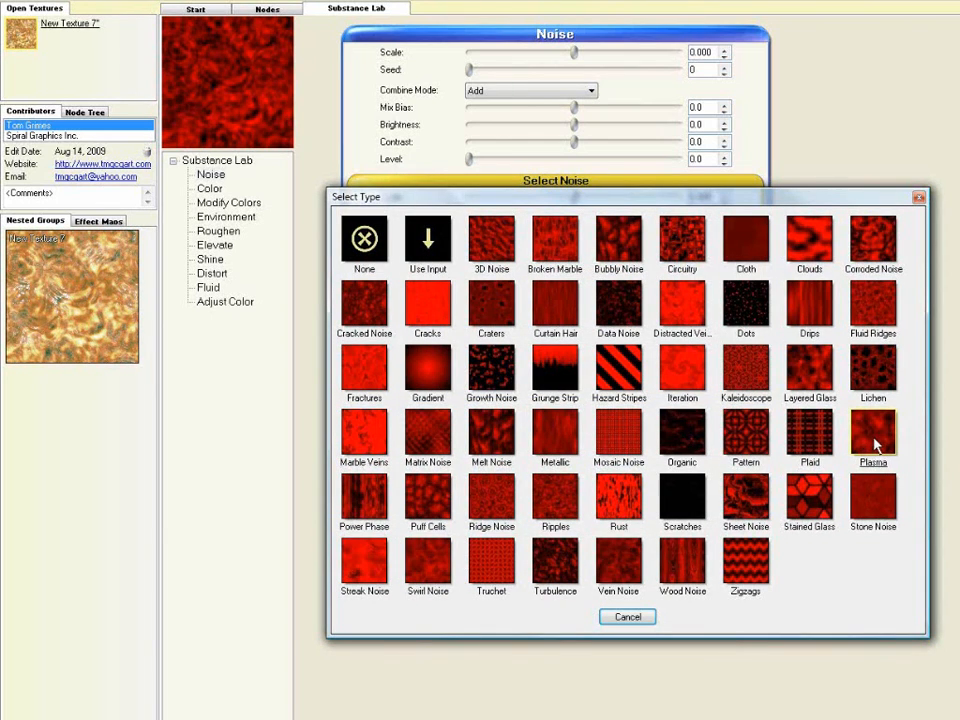
left_click(820, 503)
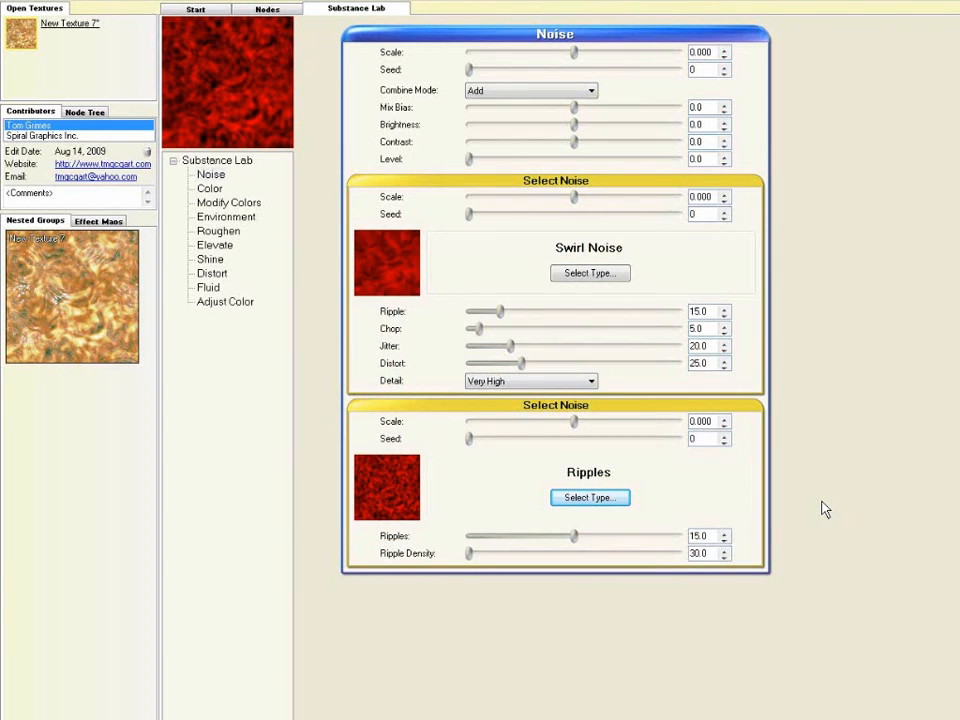